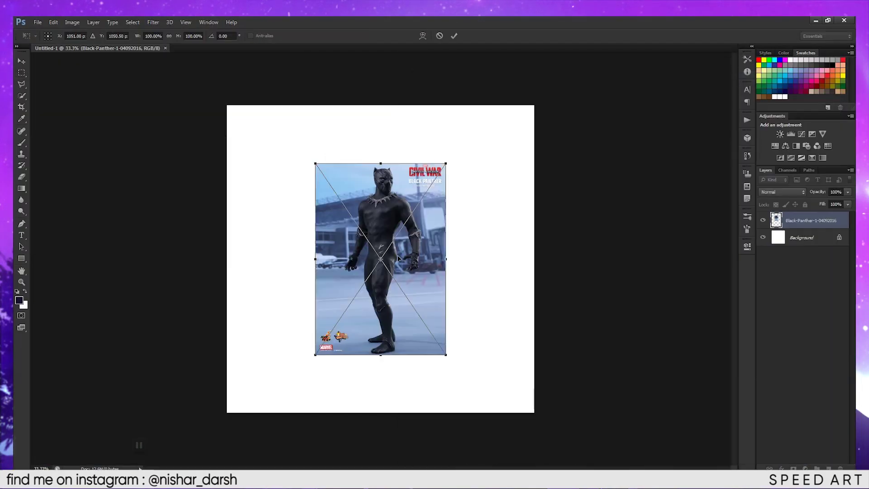
# Enlarge the placed Black Panther photo, then start a Pen outline at the front foot's toe.
pyautogui.moveTo(447, 355); pyautogui.dragTo(466, 385)
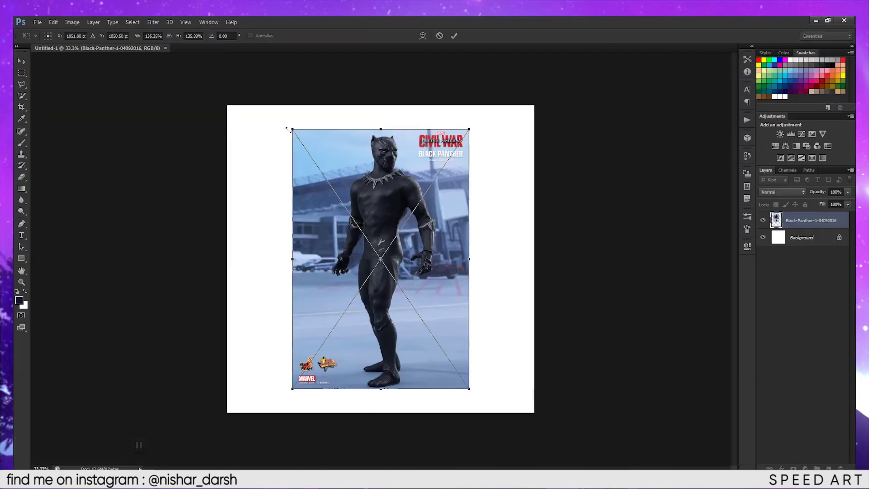
pyautogui.press('Return')
pyautogui.press('p')
pyautogui.scroll(5, 387, 386)
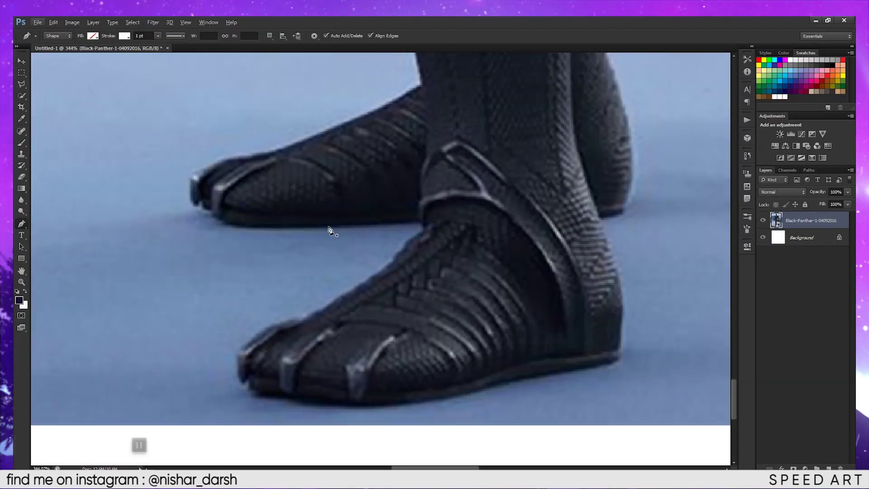
pyautogui.click(419, 222)
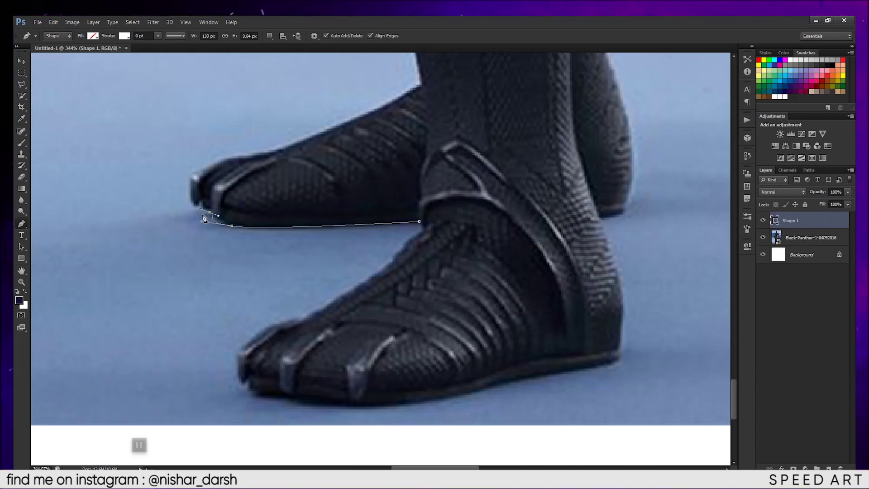
# Trace anchors up the leg and thigh to the hip beside the arm.
pyautogui.scroll(5, 397, 190)
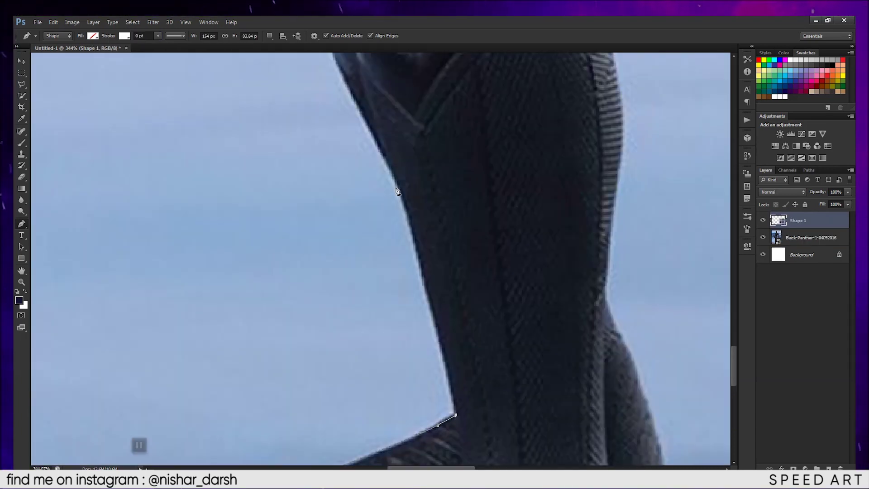
pyautogui.scroll(5, 382, 144)
pyautogui.click(425, 225)
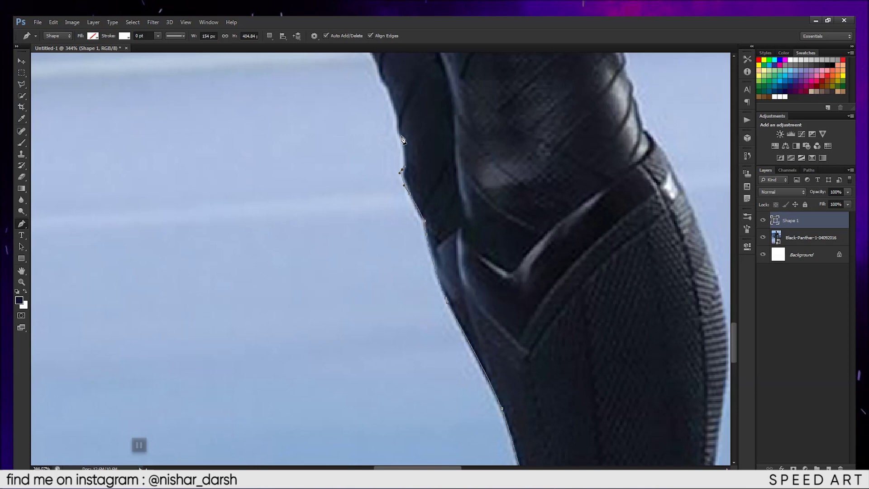
pyautogui.scroll(3, 403, 139)
pyautogui.click(412, 313)
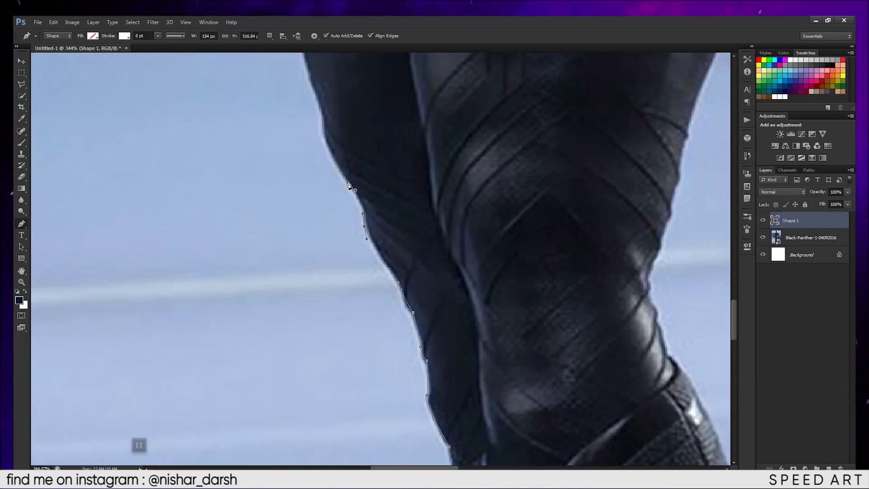
pyautogui.click(307, 68)
pyautogui.scroll(3, 396, 340)
pyautogui.scroll(2, 328, 212)
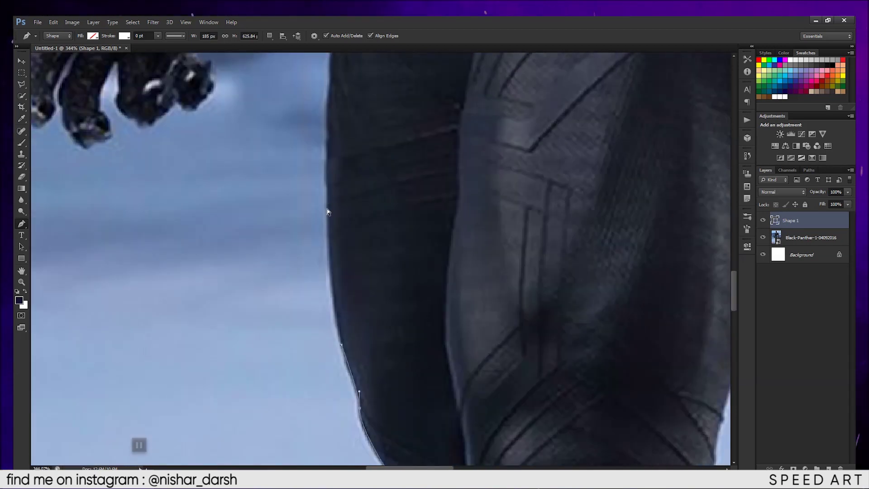
pyautogui.scroll(4, 327, 135)
pyautogui.moveTo(366, 234); pyautogui.dragTo(376, 207)
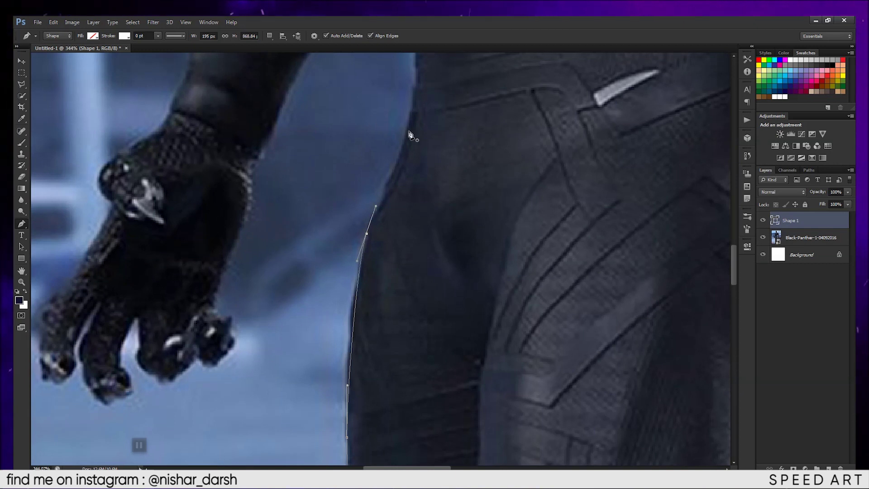
pyautogui.scroll(4, 393, 143)
pyautogui.click(446, 177)
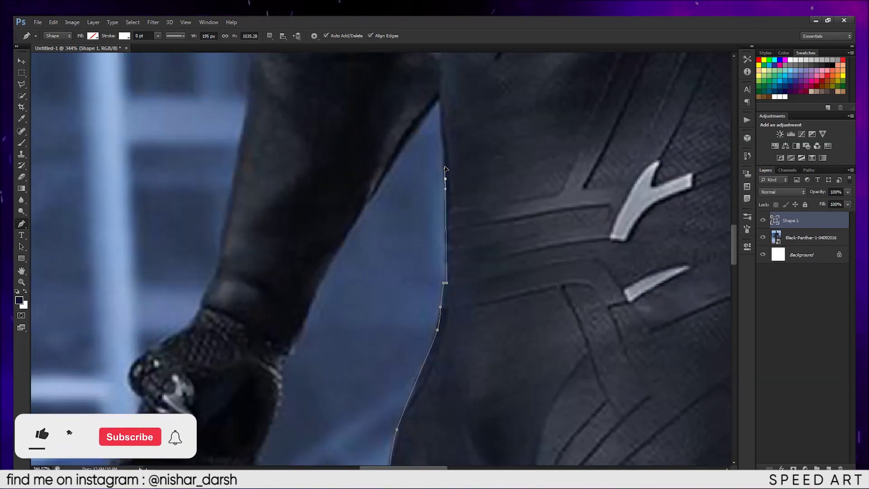
# Continue the outline up to the glove, around its knuckle and leftmost finger.
pyautogui.scroll(-4, 276, 403)
pyautogui.hscroll(-3, 276, 403)
pyautogui.moveTo(406, 272); pyautogui.dragTo(395, 289)
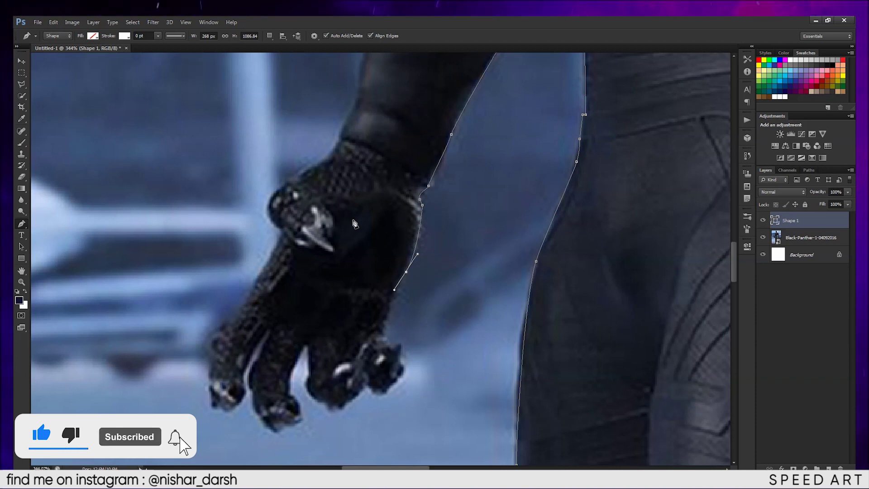
pyautogui.scroll(3, 388, 347)
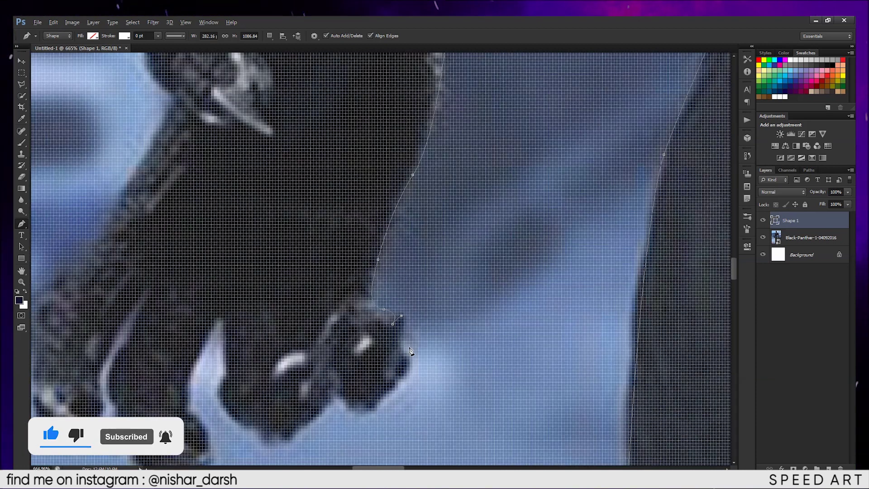
pyautogui.click(403, 322)
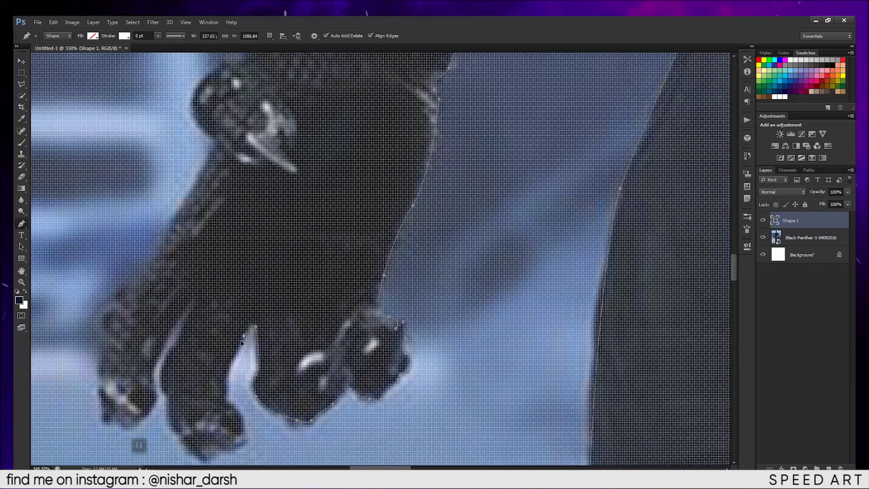
pyautogui.click(227, 388)
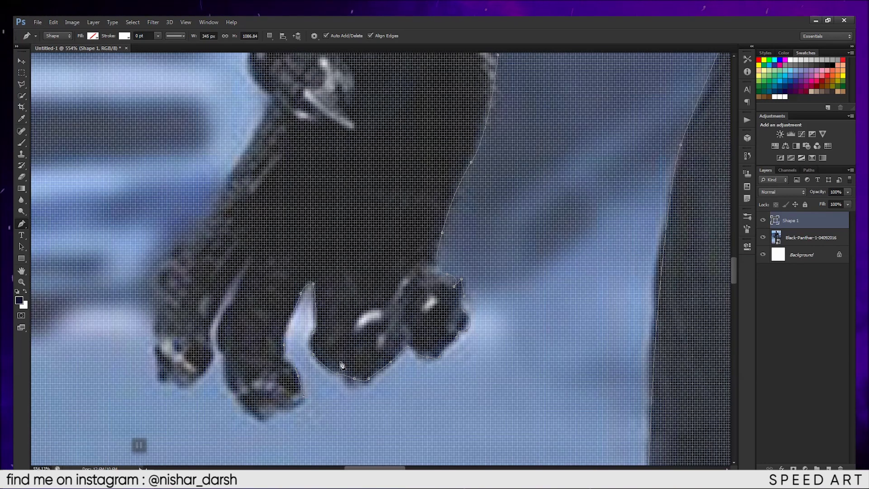
pyautogui.scroll(-2, 342, 366)
pyautogui.click(176, 287)
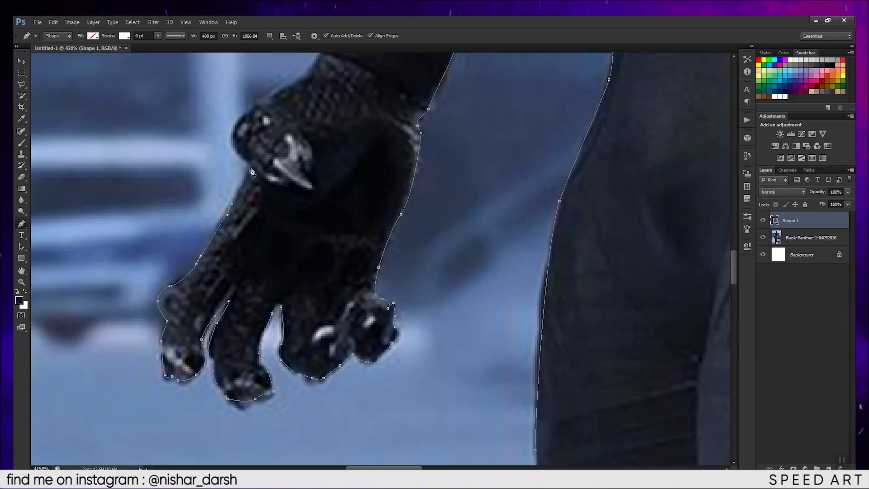
# Extend the path along the forearm past the armband and curve it around the shoulder.
pyautogui.moveTo(318, 90); pyautogui.dragTo(276, 297)
pyautogui.moveTo(295, 226); pyautogui.dragTo(301, 320)
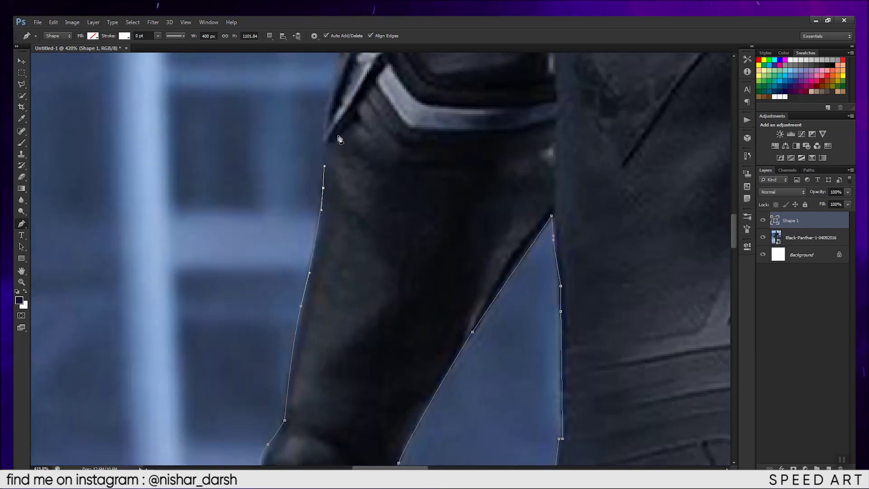
pyautogui.moveTo(339, 139); pyautogui.dragTo(331, 288)
pyautogui.click(331, 313)
pyautogui.click(347, 179)
pyautogui.moveTo(365, 131); pyautogui.dragTo(355, 294)
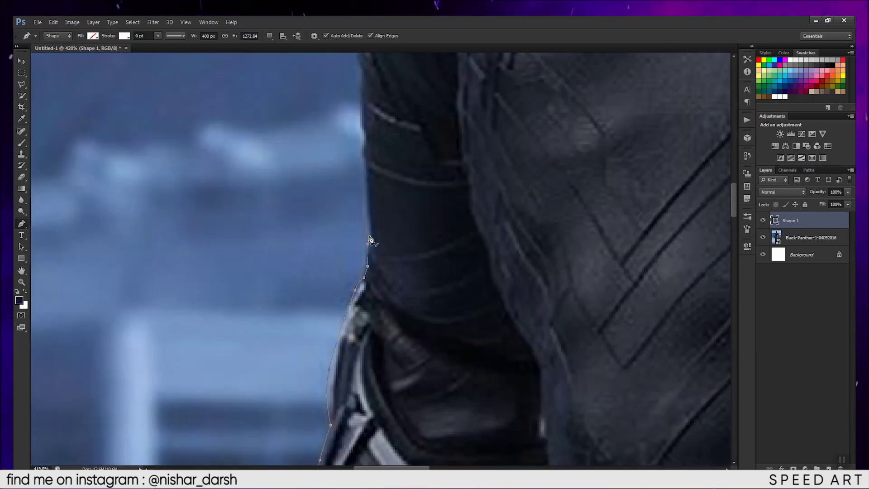
pyautogui.click(362, 145)
pyautogui.moveTo(362, 145); pyautogui.dragTo(424, 380)
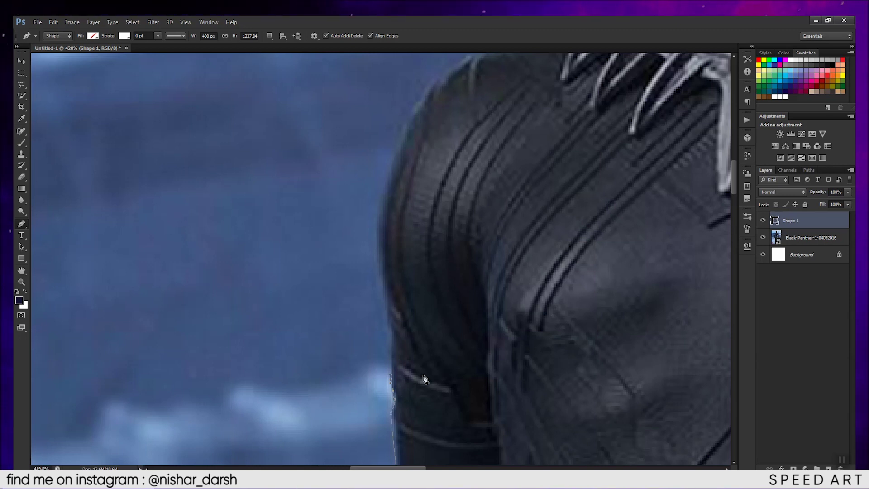
pyautogui.moveTo(386, 271); pyautogui.dragTo(364, 420)
pyautogui.moveTo(403, 233)
pyautogui.mouseDown()
pyautogui.moveTo(422, 213)
pyautogui.moveTo(462, 340)
pyautogui.mouseUp()
pyautogui.scroll(-2, 598, 86)
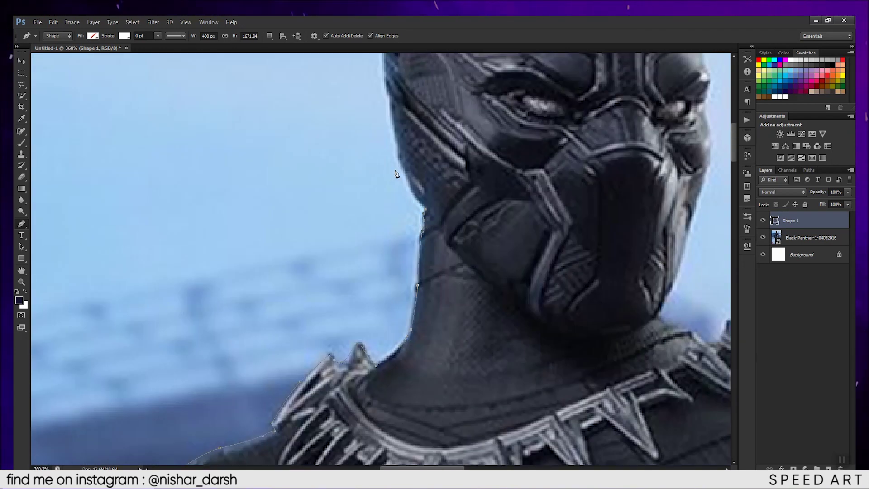
# Carry the outline anchors around the edge of the head.
pyautogui.click(395, 143)
pyautogui.scroll(5, 395, 173)
pyautogui.click(396, 317)
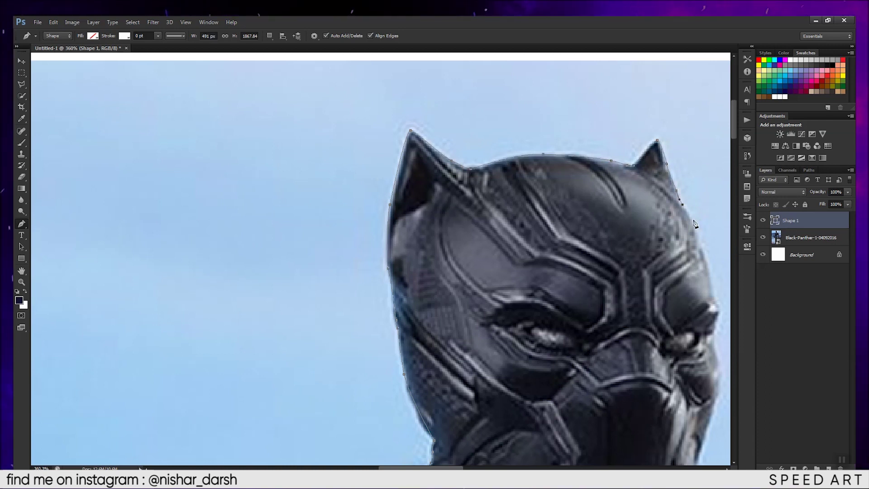
pyautogui.scroll(1, 695, 224)
pyautogui.scroll(-3, 605, 329)
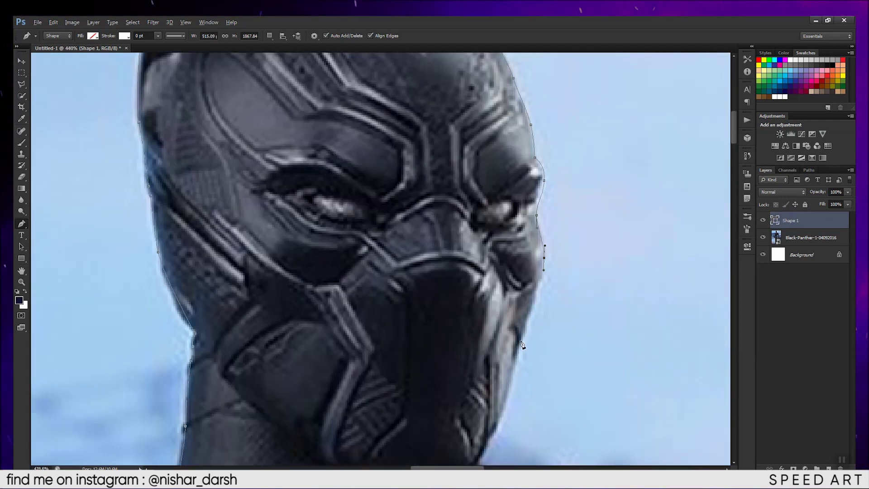
pyautogui.scroll(1, 406, 308)
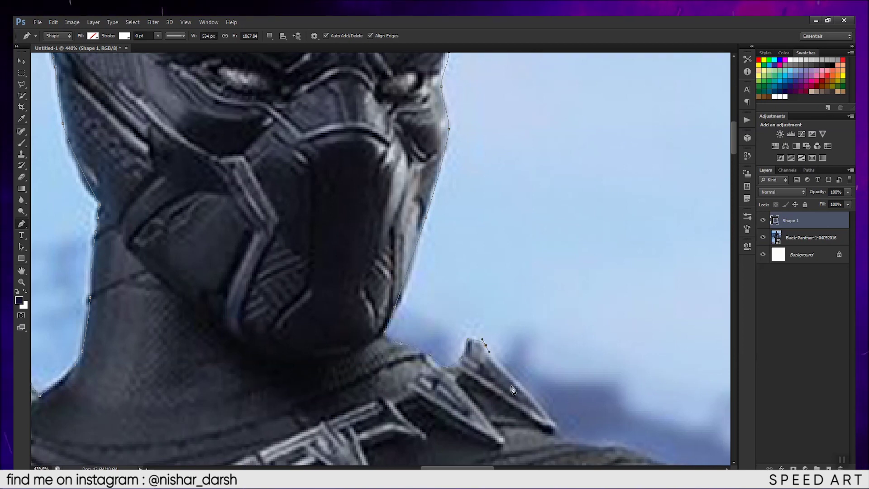
# Trace from the far shoulder down the arm's outer edge to the wristband spike.
pyautogui.click(561, 436)
pyautogui.scroll(-3, 453, 316)
pyautogui.hscroll(4, 397, 215)
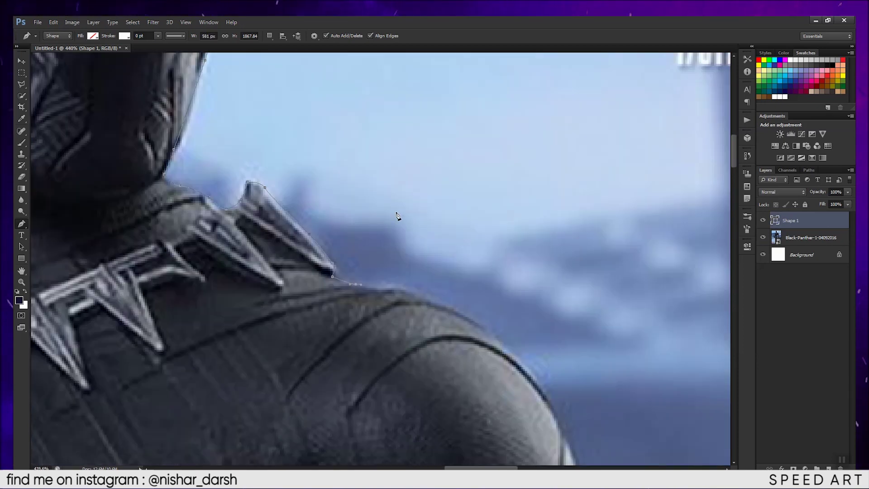
pyautogui.scroll(-3, 430, 332)
pyautogui.scroll(2, 455, 308)
pyautogui.click(456, 304)
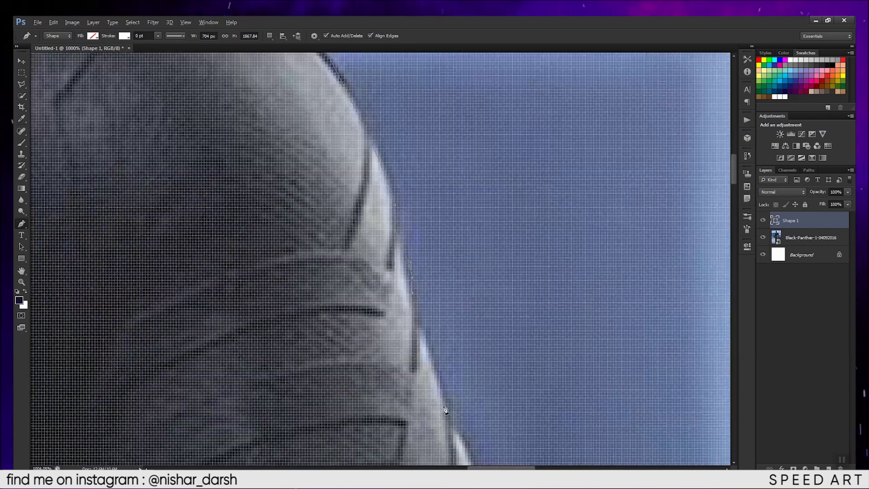
pyautogui.scroll(-3, 385, 226)
pyautogui.click(426, 380)
pyautogui.scroll(-3, 403, 315)
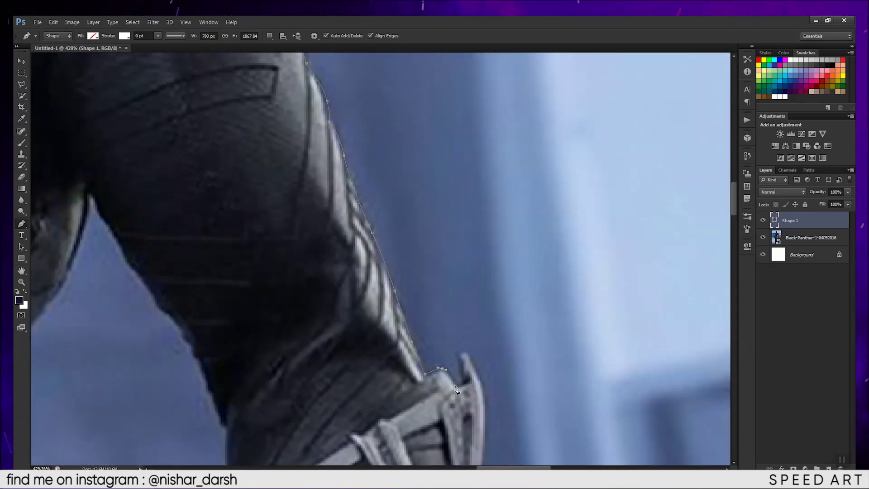
pyautogui.click(487, 403)
# Run the path down to the feet, along the shoe sole to the toe.
pyautogui.scroll(-5, 453, 362)
pyautogui.scroll(-2, 446, 355)
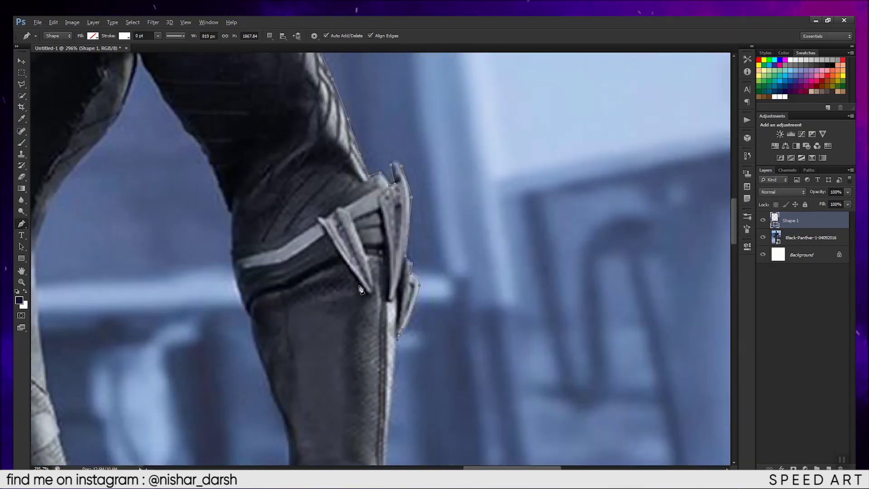
pyautogui.scroll(-5, 371, 267)
pyautogui.scroll(2, 368, 342)
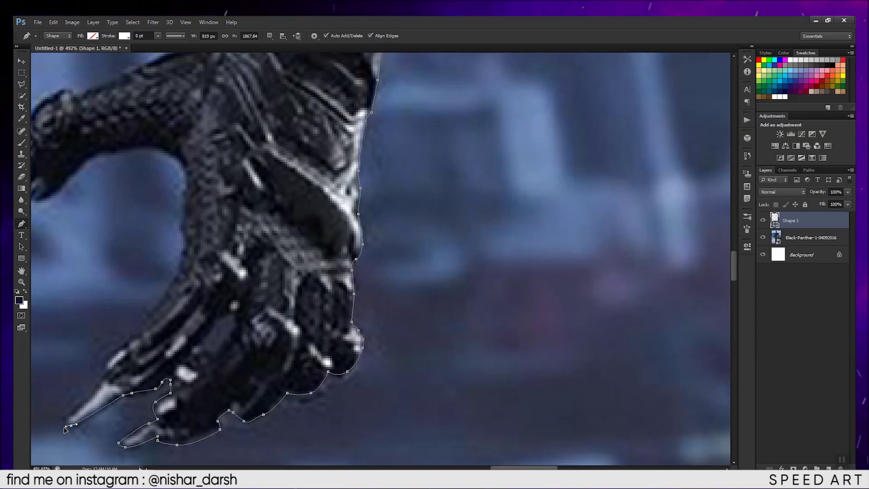
pyautogui.scroll(1, 224, 239)
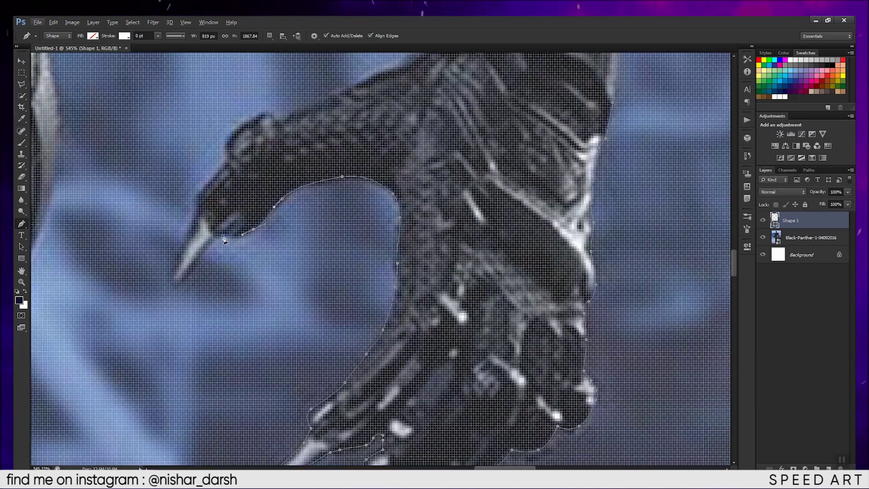
pyautogui.scroll(-1, 227, 161)
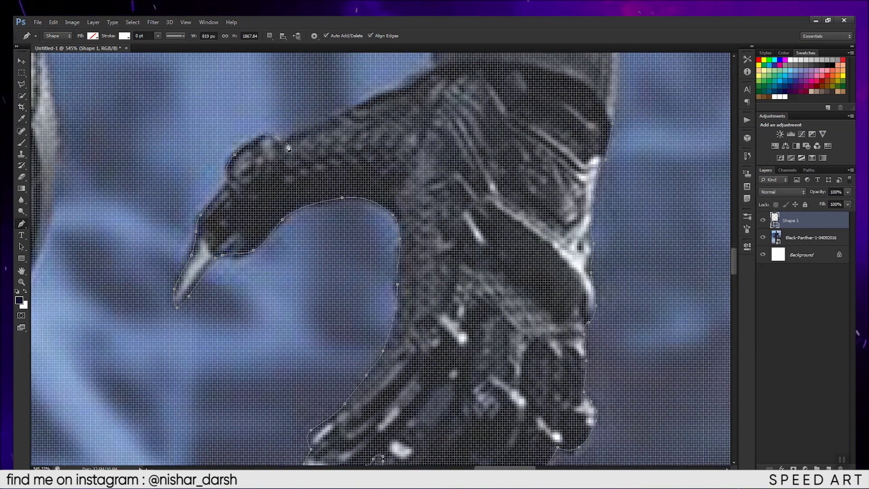
pyautogui.scroll(-2, 226, 161)
pyautogui.scroll(3, 272, 136)
pyautogui.scroll(1, 313, 116)
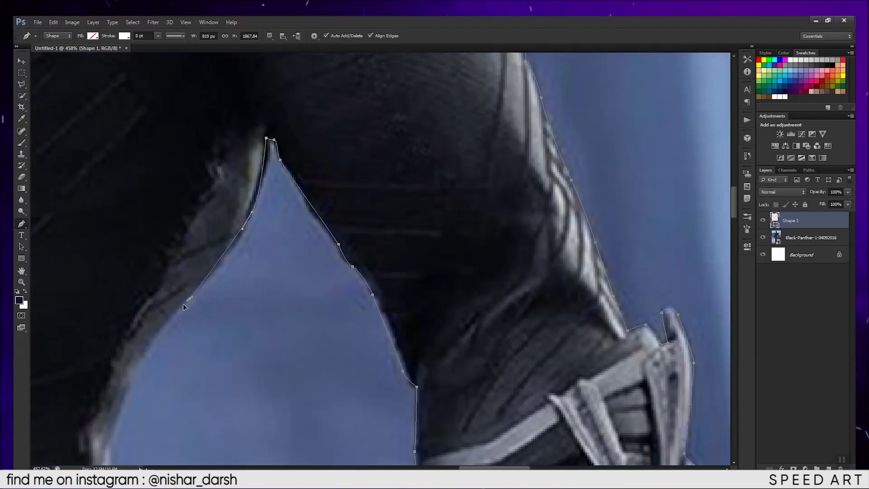
pyautogui.scroll(-5, 183, 304)
pyautogui.scroll(-5, 142, 335)
pyautogui.hscroll(3, 143, 336)
pyautogui.scroll(1, 221, 265)
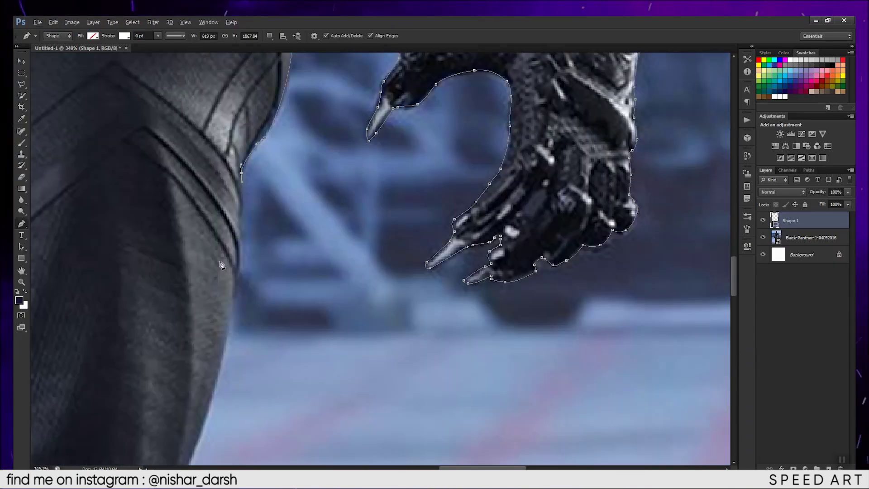
pyautogui.scroll(-2, 221, 264)
pyautogui.scroll(-5, 252, 320)
pyautogui.scroll(-3, 246, 292)
pyautogui.scroll(2, 244, 223)
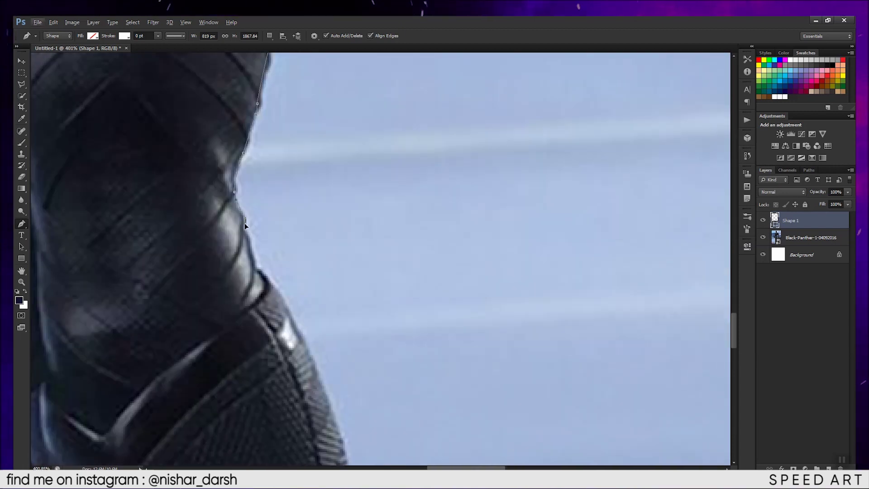
pyautogui.scroll(-5, 244, 223)
pyautogui.scroll(-5, 272, 272)
pyautogui.scroll(-2, 316, 356)
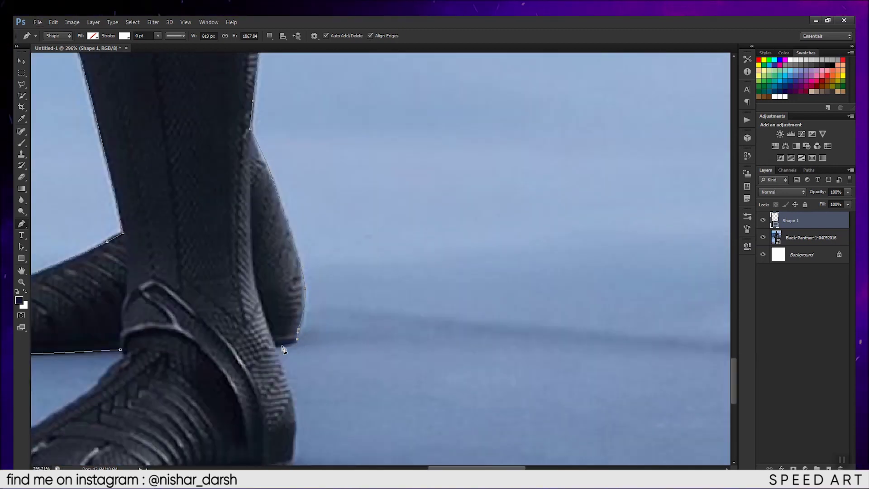
pyautogui.scroll(-2, 282, 349)
pyautogui.scroll(2, 361, 338)
pyautogui.click(249, 357)
pyautogui.scroll(-3, 250, 357)
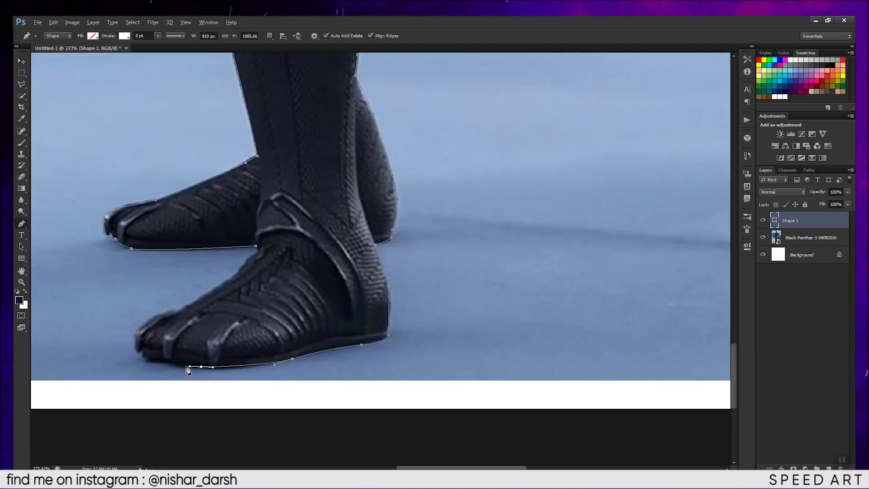
pyautogui.scroll(3, 182, 339)
pyautogui.click(214, 368)
pyautogui.click(117, 356)
pyautogui.click(104, 345)
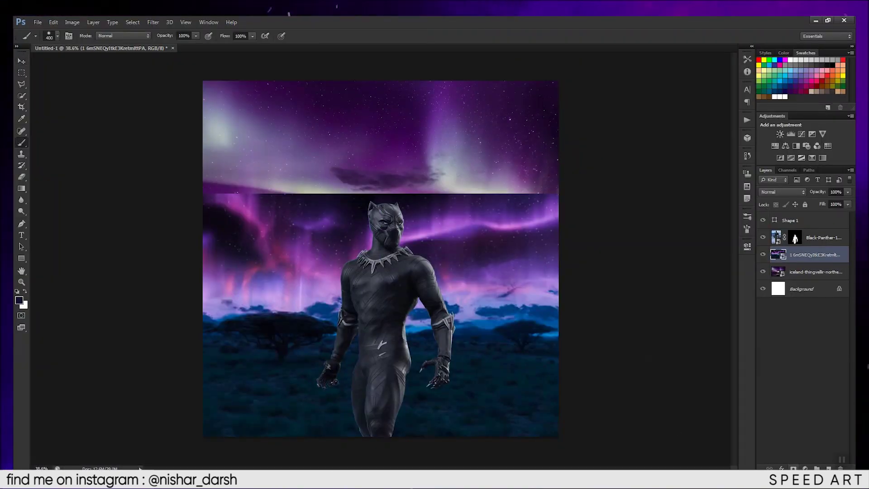
# Soften the aurora sky's hard edge and shift it toward purple with Hue/Saturation.
pyautogui.moveTo(297, 156)
pyautogui.mouseDown()
pyautogui.moveTo(427, 151)
pyautogui.moveTo(256, 142)
pyautogui.mouseUp()
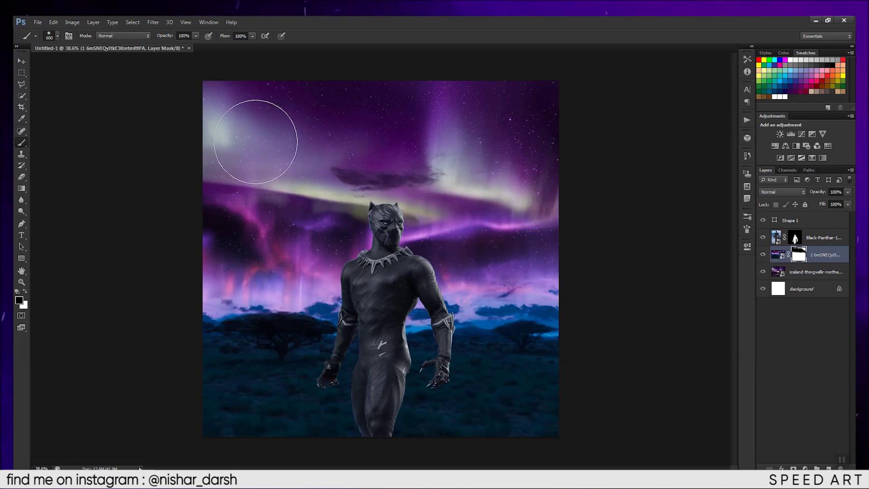
pyautogui.click(775, 146)
pyautogui.moveTo(676, 304); pyautogui.dragTo(697, 304)
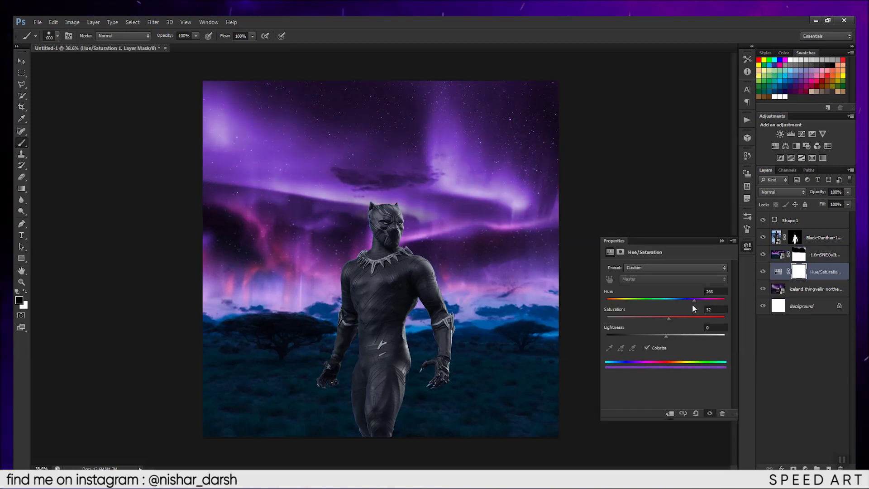
# Add a Color Balance layer pushing the aurora highlights toward pink.
pyautogui.click(786, 146)
pyautogui.click(610, 251)
pyautogui.moveTo(652, 289)
pyautogui.mouseDown()
pyautogui.moveTo(666, 289)
pyautogui.moveTo(638, 304)
pyautogui.mouseUp()
pyautogui.moveTo(652, 317); pyautogui.dragTo(654, 319)
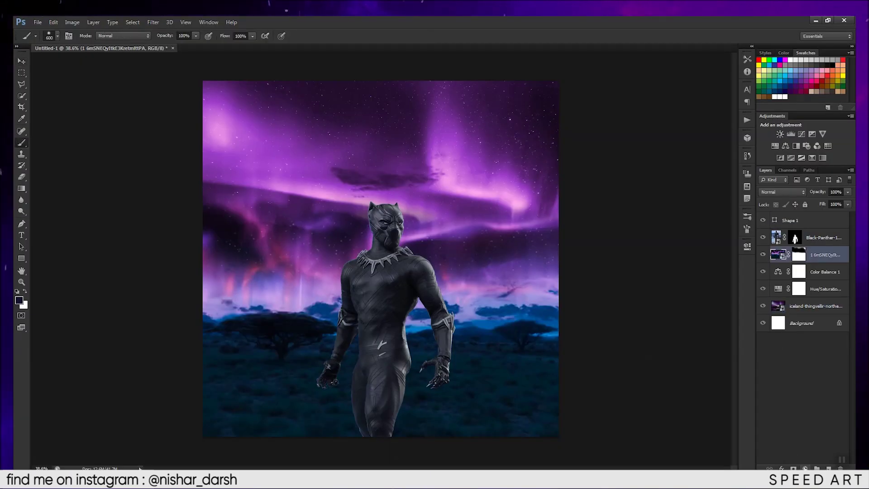
# Paint the bottom black on a new layer and set its opacity to about 72%.
pyautogui.hotkey('ctrl', 'shift', 'n')
pyautogui.moveTo(174, 407)
pyautogui.mouseDown()
pyautogui.moveTo(417, 428)
pyautogui.moveTo(190, 379)
pyautogui.mouseUp()
pyautogui.press(']')
pyautogui.press(']')
pyautogui.press(']')
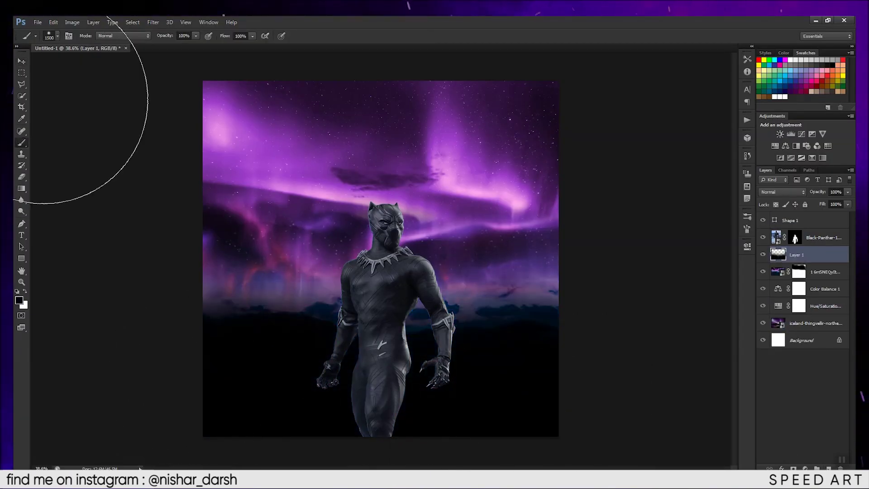
pyautogui.click(22, 60)
pyautogui.moveTo(826, 192); pyautogui.dragTo(818, 193)
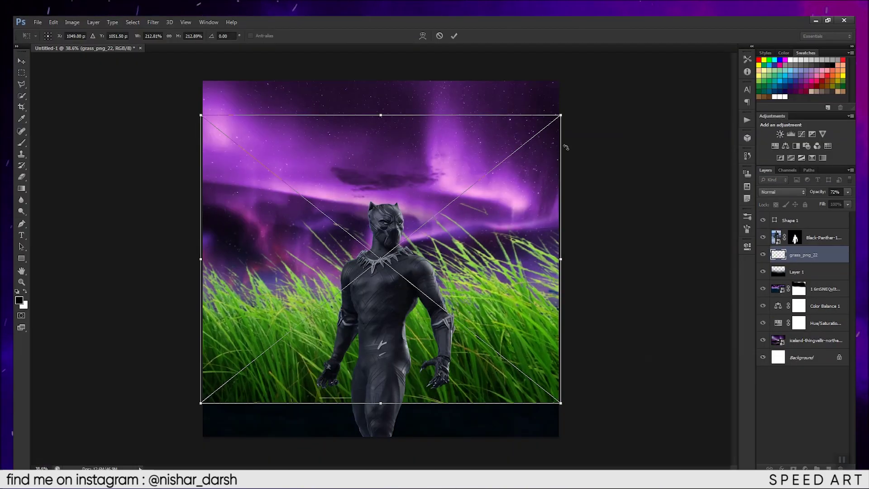
# Position the grass along the bottom, darken it to near black and Gaussian-blur it.
pyautogui.moveTo(481, 302); pyautogui.dragTo(482, 368)
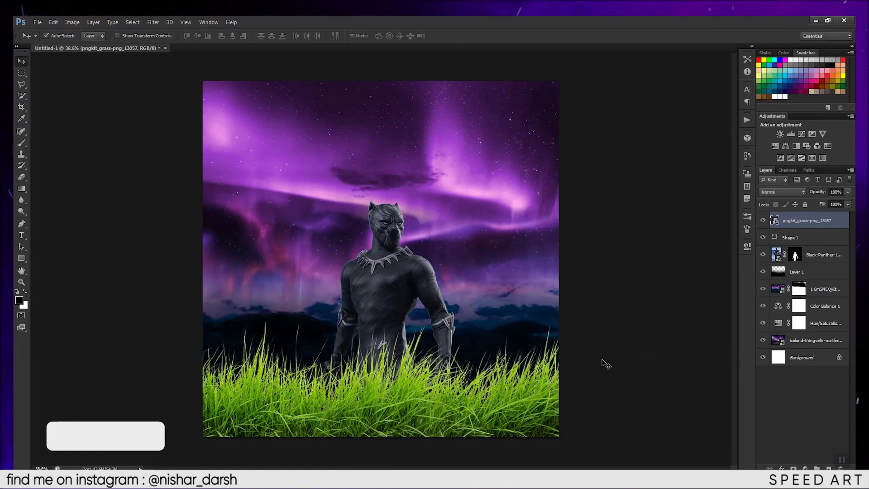
pyautogui.moveTo(643, 335); pyautogui.dragTo(614, 335)
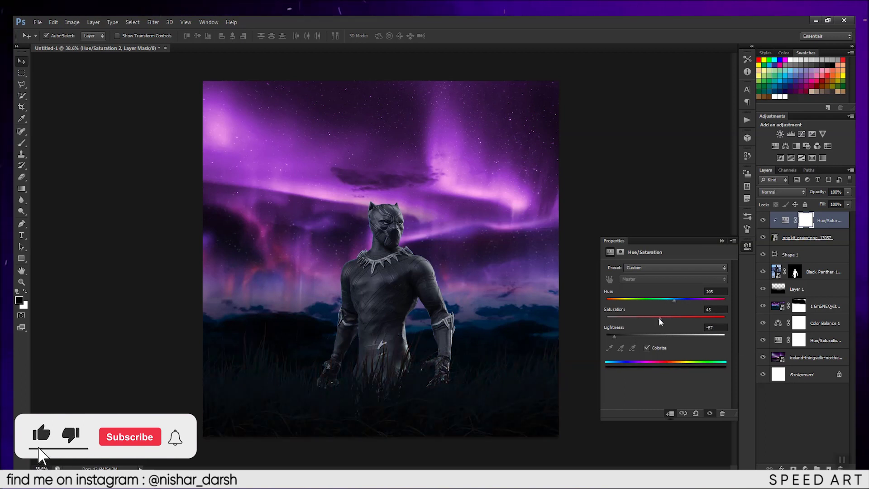
pyautogui.click(808, 238)
pyautogui.hotkey('ctrl', 'alt', 'f')
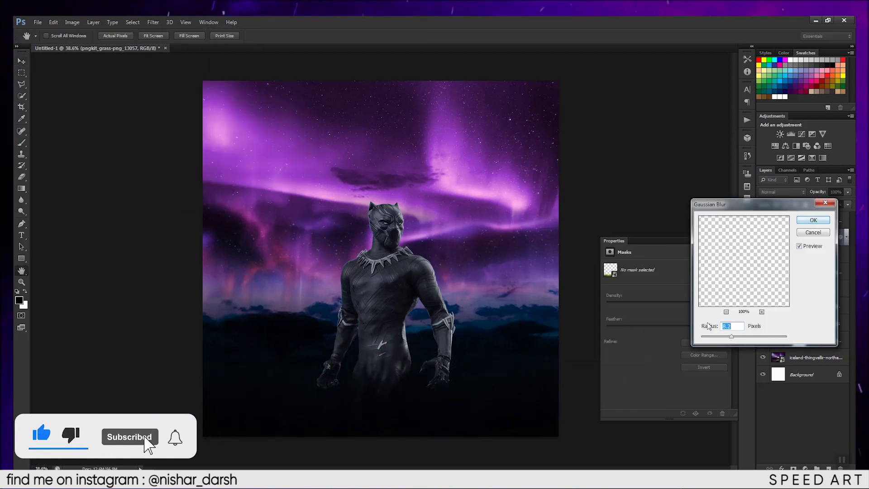
pyautogui.press('Return')
# Commit the blurred grass transform and group the grass layers together.
pyautogui.hotkey('ctrl', 't')
pyautogui.press('Return')
pyautogui.press('Return')
pyautogui.press('v')
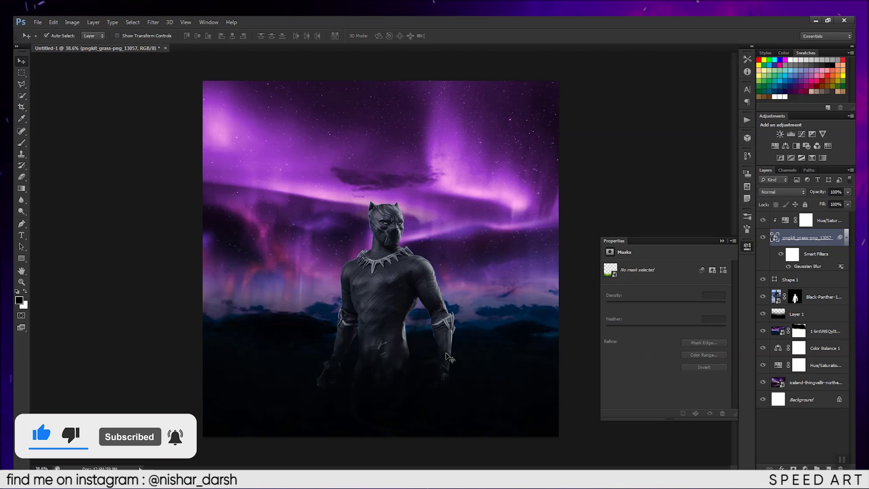
pyautogui.hotkey('alt', 'Tab')
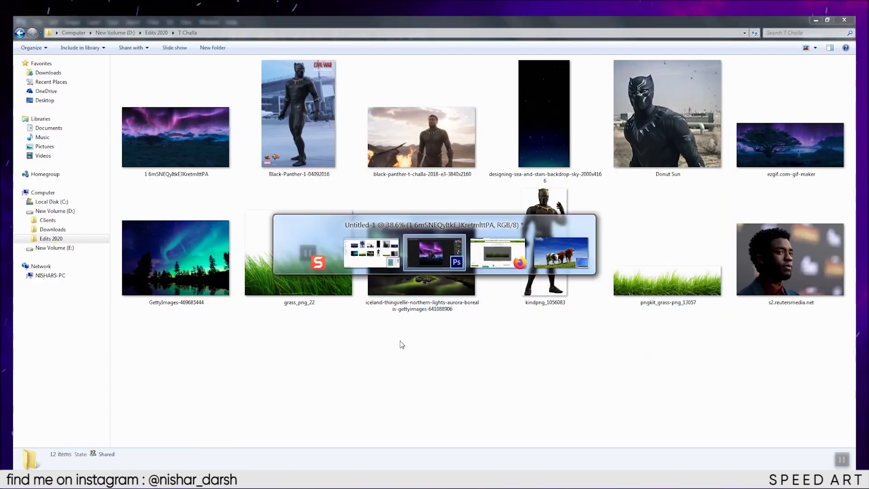
pyautogui.hotkey('ctrl', 'g')
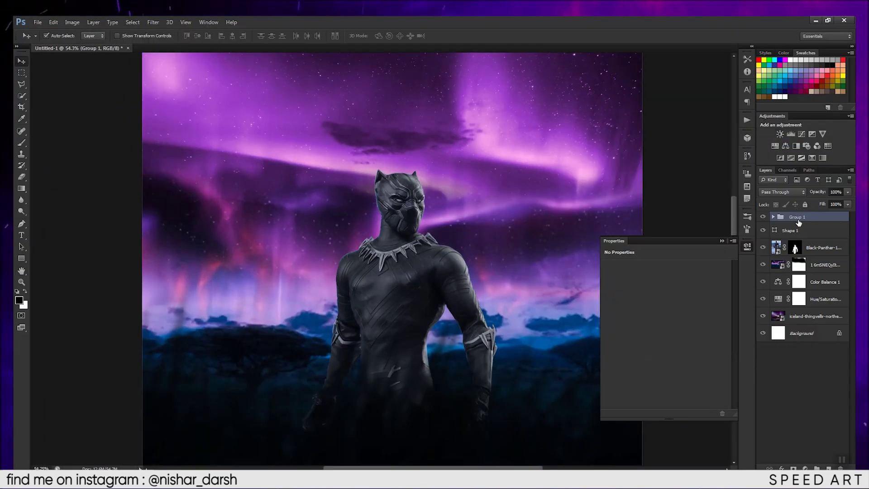
# Add a clipped Levels layer that darkens the panther by lowering output white.
pyautogui.click(796, 247)
pyautogui.click(792, 134)
pyautogui.click(670, 413)
pyautogui.moveTo(727, 331)
pyautogui.mouseDown()
pyautogui.moveTo(709, 334)
pyautogui.moveTo(726, 331)
pyautogui.mouseUp()
pyautogui.moveTo(726, 357); pyautogui.dragTo(659, 358)
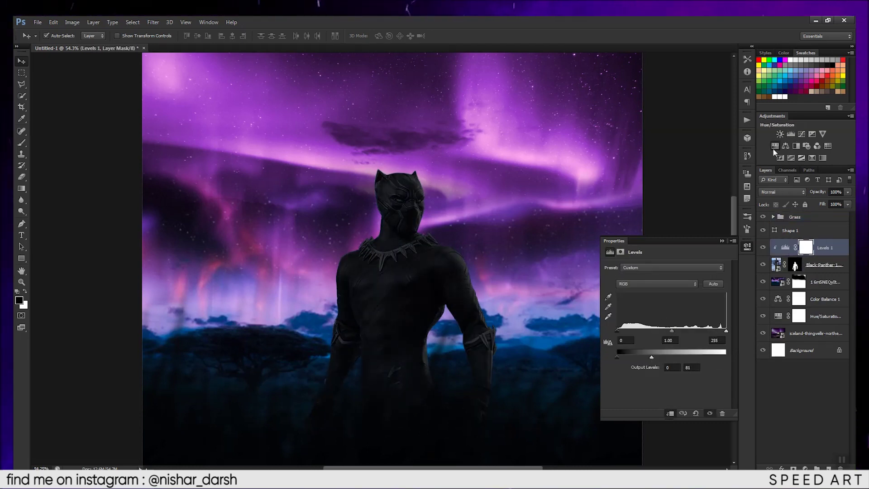
# Add a light purple Colorize Hue/Saturation layer clipped to the panther.
pyautogui.click(775, 146)
pyautogui.click(647, 348)
pyautogui.moveTo(607, 299); pyautogui.dragTo(692, 298)
pyautogui.moveTo(637, 318)
pyautogui.mouseDown()
pyautogui.moveTo(673, 318)
pyautogui.moveTo(682, 336)
pyautogui.mouseUp()
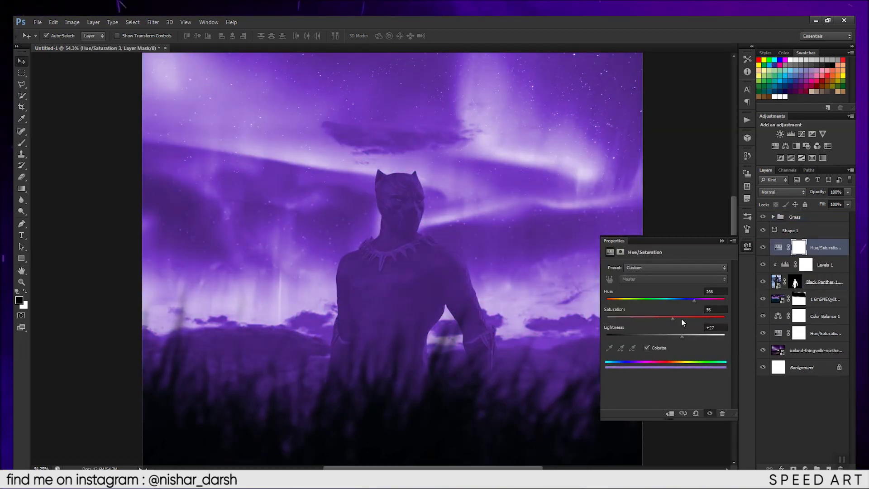
pyautogui.click(672, 413)
# Load the panther selection and mask the purple tint off his body.
pyautogui.keyDown('ctrl'); pyautogui.click(777, 281); pyautogui.keyUp('ctrl')
pyautogui.press('b')
pyautogui.moveTo(291, 369); pyautogui.dragTo(431, 301)
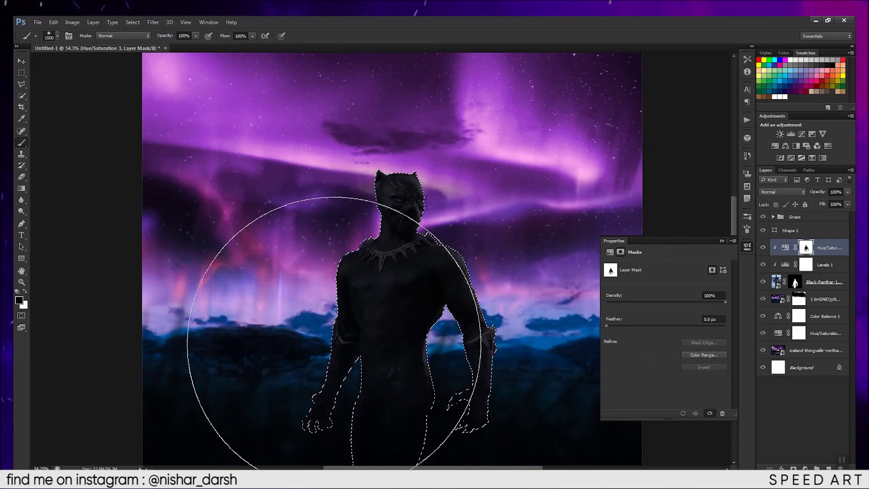
pyautogui.scroll(5, 473, 274)
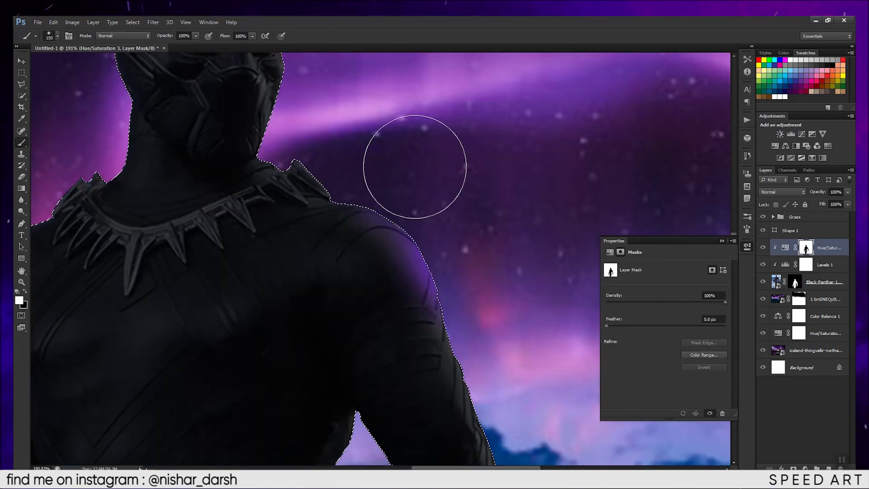
# Shift the purple tint toward magenta and brighten it.
pyautogui.click(786, 248)
pyautogui.moveTo(694, 298); pyautogui.dragTo(702, 299)
pyautogui.moveTo(682, 336); pyautogui.dragTo(695, 336)
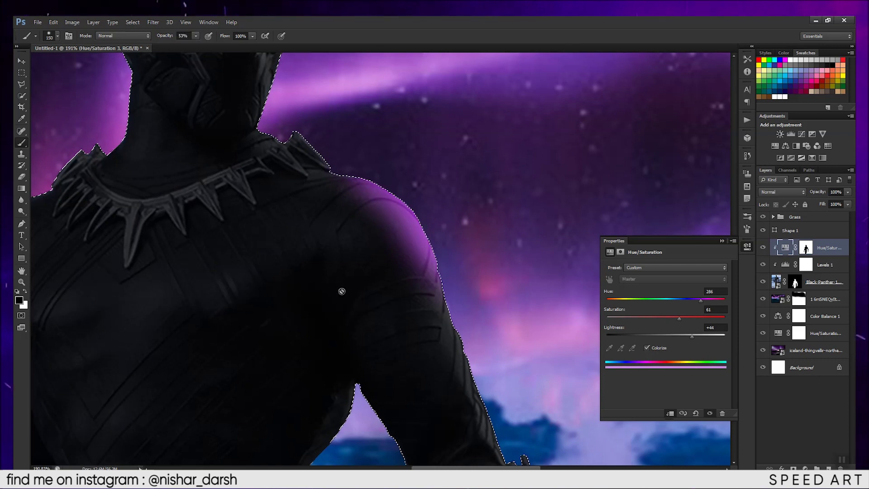
# Paint the panther's mask edges white with a larger, low-flow soft brush.
pyautogui.press('ctrl+\\')
pyautogui.scroll(-3, 424, 282)
pyautogui.press('x')
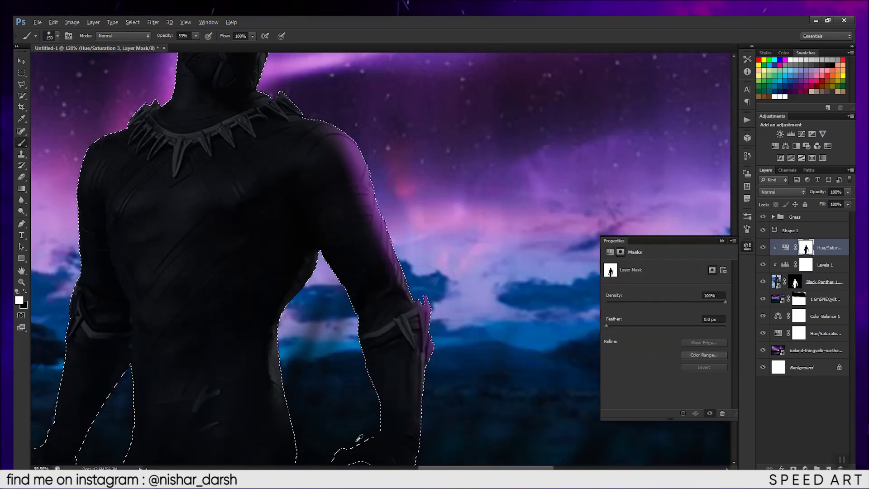
pyautogui.scroll(-2, 545, 272)
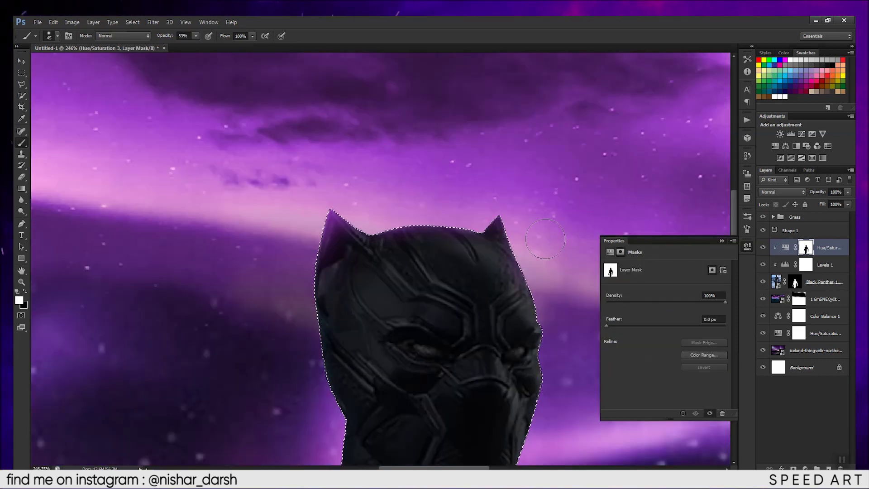
pyautogui.scroll(-1, 566, 317)
pyautogui.scroll(-4, 435, 362)
pyautogui.scroll(-2, 258, 369)
pyautogui.scroll(-5, 172, 382)
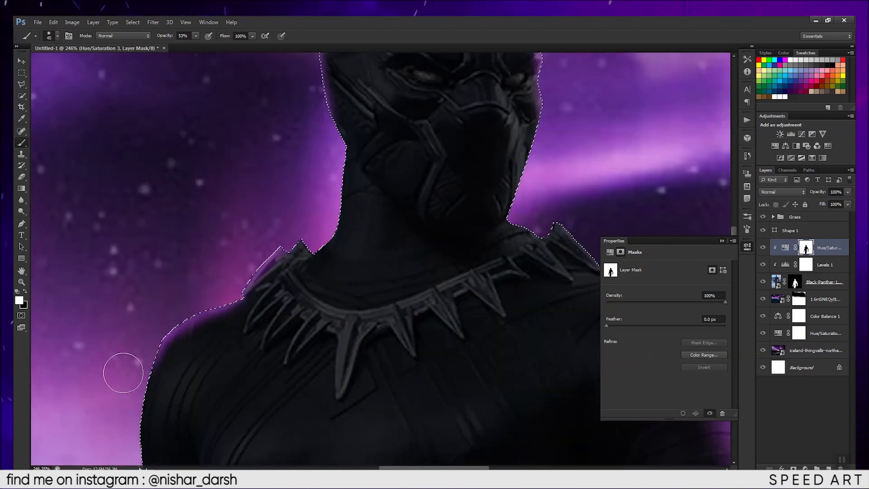
pyautogui.scroll(-3, 132, 344)
pyautogui.scroll(-4, 144, 294)
pyautogui.scroll(-1, 193, 243)
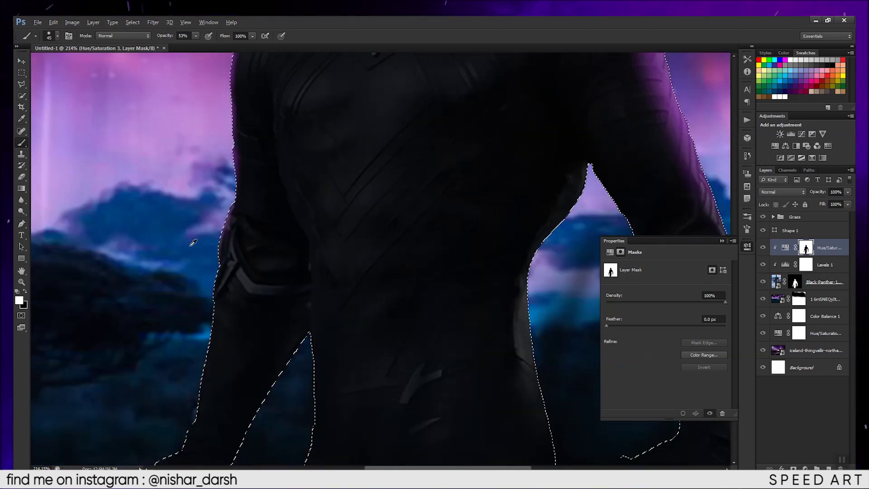
pyautogui.scroll(-3, 193, 243)
pyautogui.scroll(4, 431, 311)
pyautogui.press(']')
pyautogui.press(']')
pyautogui.press(']')
pyautogui.hotkey('shift', '6')
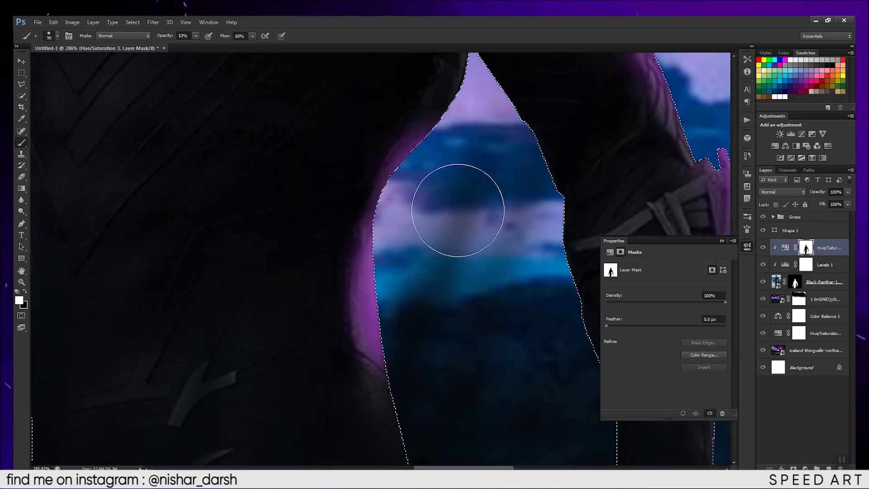
# Refine the mask edges in black with a smaller brush.
pyautogui.scroll(-5, 422, 281)
pyautogui.press('x')
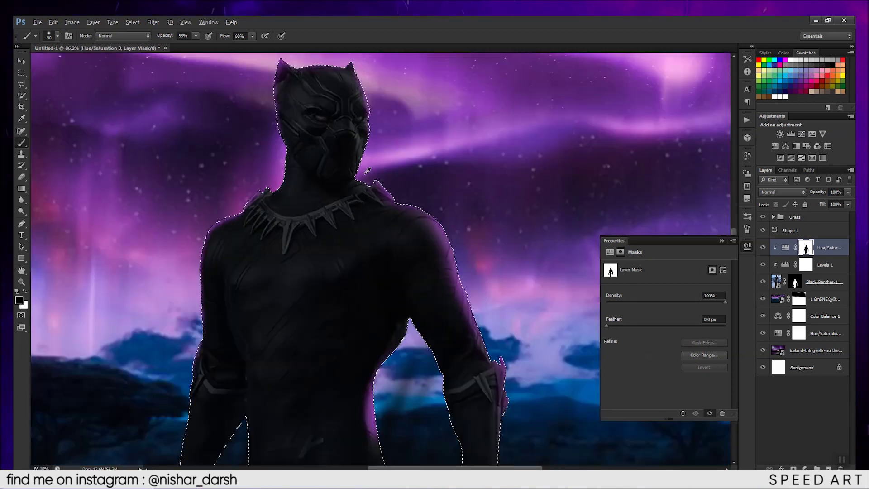
pyautogui.scroll(-2, 368, 170)
pyautogui.press('[')
pyautogui.press('[')
pyautogui.press('[')
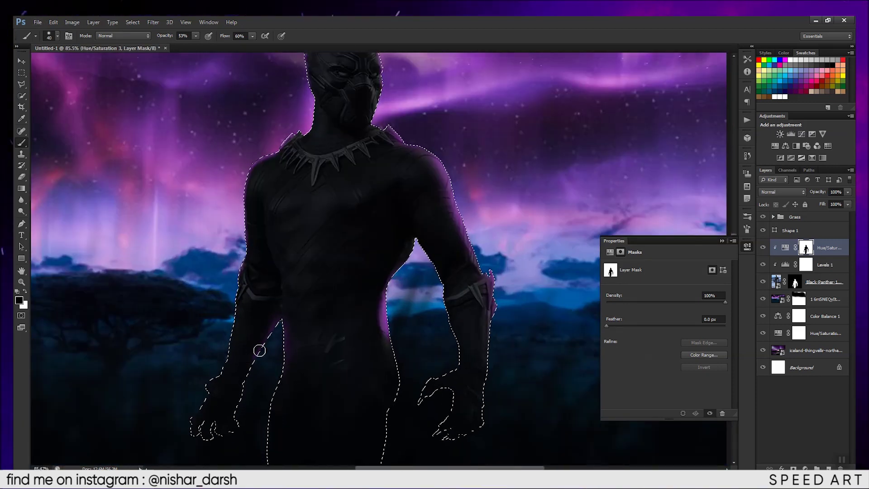
# Deselect the panther and duplicate the purple rim-light adjustment layer.
pyautogui.hotkey('ctrl', 'd')
pyautogui.hotkey('ctrl', 'j')
pyautogui.click(806, 247)
pyautogui.rightClick(820, 250)
pyautogui.press('Escape')
pyautogui.click(153, 22)
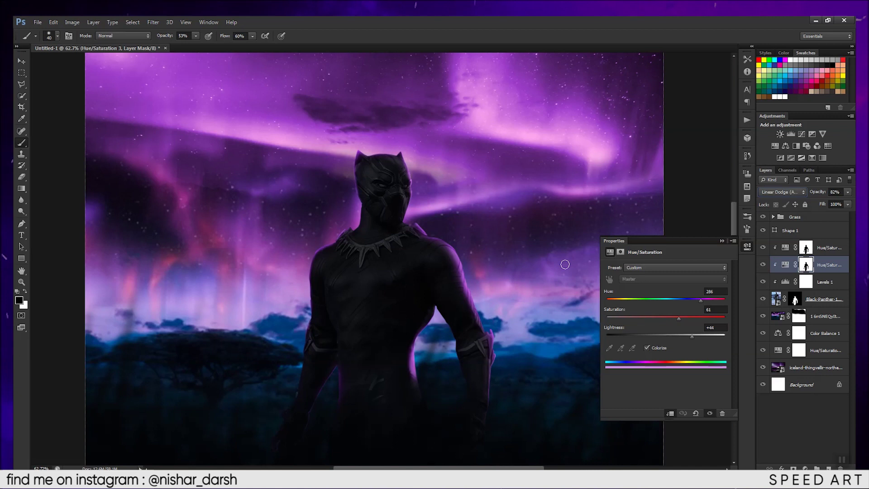
# Create a saturated orange-yellow Hue/Saturation tint clipped to the panther.
pyautogui.click(722, 241)
pyautogui.scroll(3, 363, 262)
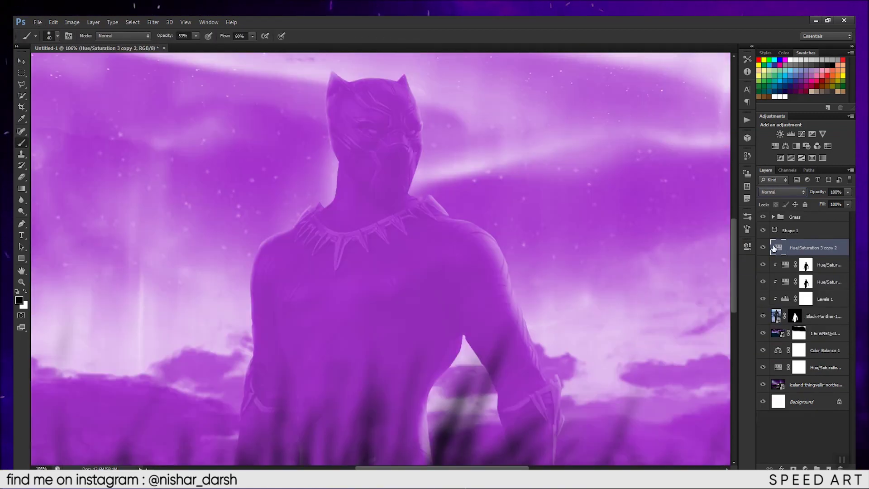
pyautogui.moveTo(665, 335); pyautogui.dragTo(704, 335)
pyautogui.moveTo(700, 299)
pyautogui.mouseDown()
pyautogui.moveTo(626, 300)
pyautogui.moveTo(682, 318)
pyautogui.mouseUp()
pyautogui.moveTo(703, 335); pyautogui.dragTo(693, 335)
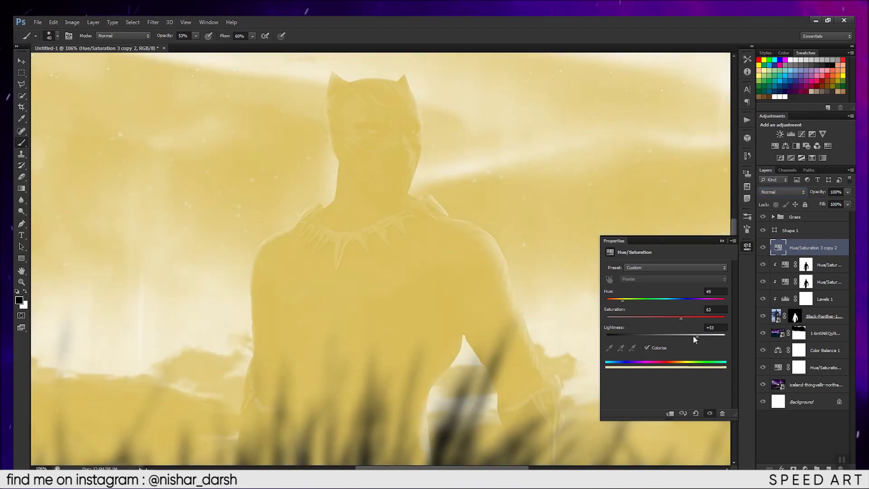
pyautogui.moveTo(626, 299); pyautogui.dragTo(620, 300)
pyautogui.hotkey('ctrl', 'alt', 'g')
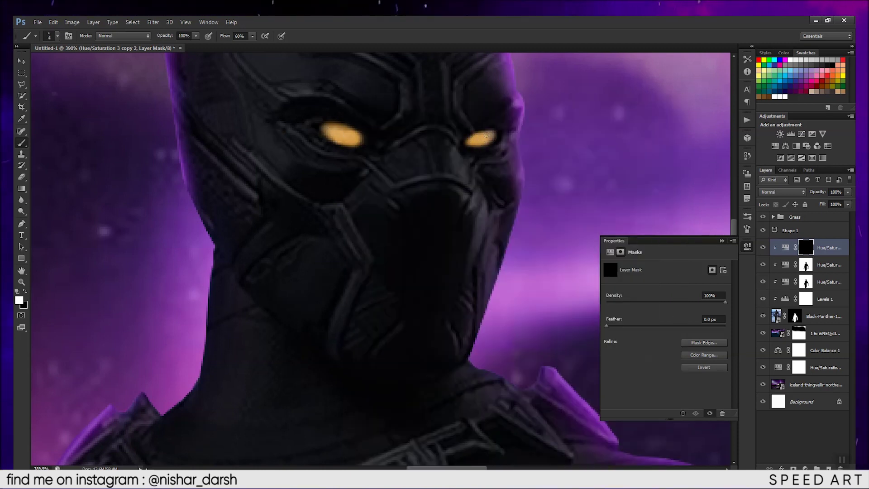
# Paint the orange glow over the shoulder piece and necklace, comparing it on and off.
pyautogui.hotkey('ctrl', '0')
pyautogui.moveTo(278, 146)
pyautogui.mouseDown()
pyautogui.moveTo(344, 146)
pyautogui.moveTo(319, 117)
pyautogui.mouseUp()
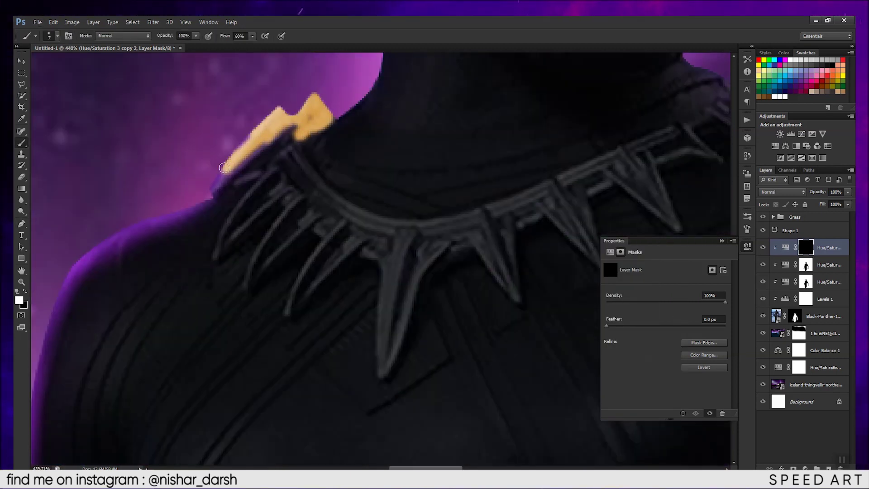
pyautogui.moveTo(301, 164); pyautogui.dragTo(469, 228)
pyautogui.moveTo(411, 264); pyautogui.dragTo(344, 231)
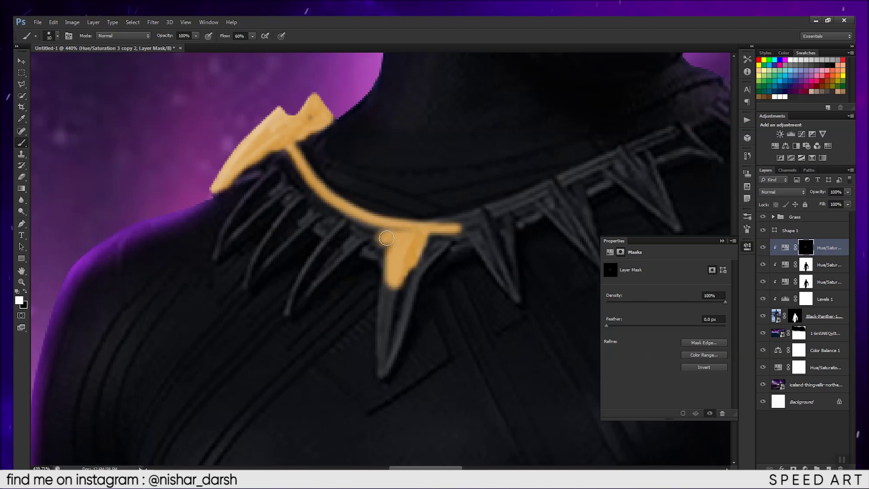
pyautogui.click(763, 281)
pyautogui.click(763, 282)
# Paint the gold tint over the left necklace band, left claws and middle claw.
pyautogui.moveTo(294, 199); pyautogui.dragTo(335, 226)
pyautogui.press(']')
pyautogui.moveTo(272, 154); pyautogui.dragTo(359, 217)
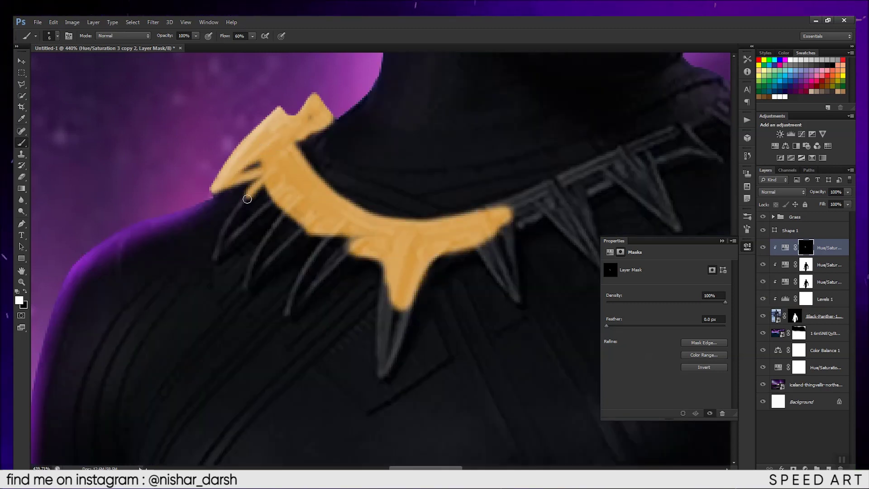
pyautogui.moveTo(224, 236); pyautogui.dragTo(272, 206)
pyautogui.press(']')
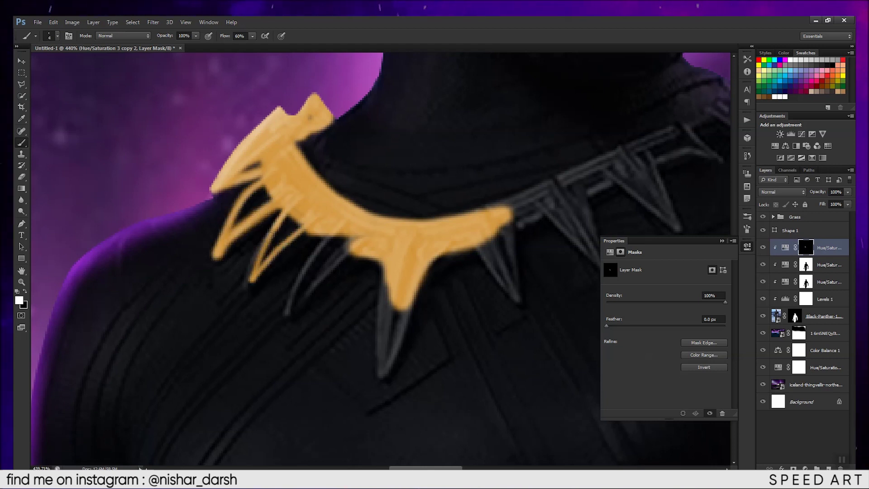
pyautogui.moveTo(333, 235); pyautogui.dragTo(306, 268)
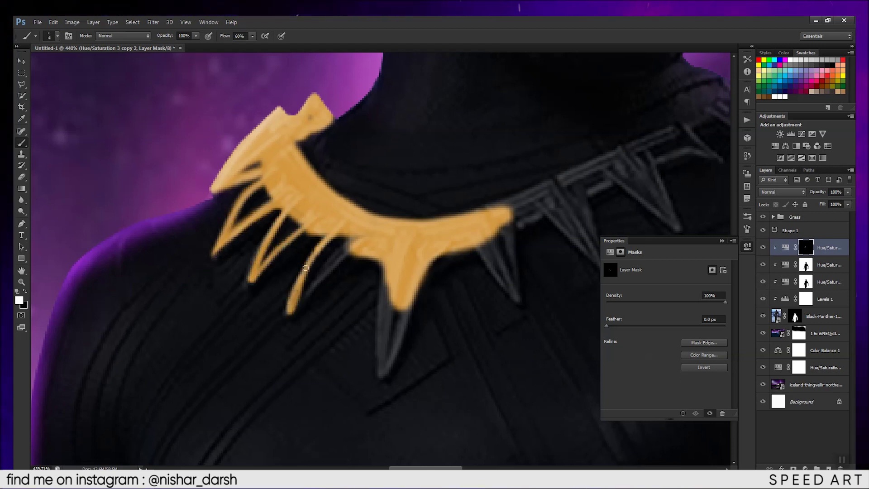
pyautogui.moveTo(380, 254); pyautogui.dragTo(382, 362)
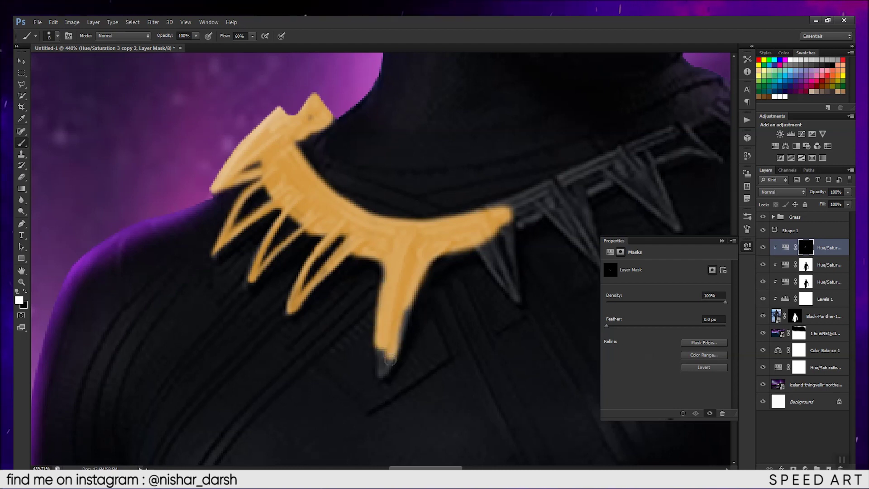
# Paint the gold tint along the full collar with a larger brush.
pyautogui.press('x')
pyautogui.scroll(2, 219, 245)
pyautogui.scroll(1, 220, 245)
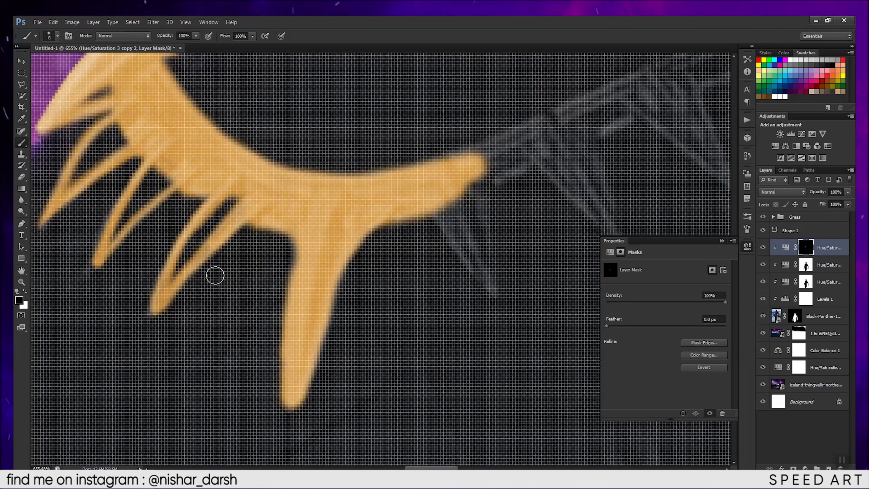
pyautogui.scroll(-2, 195, 324)
pyautogui.press('x')
pyautogui.press(']')
pyautogui.press(']')
pyautogui.press(']')
pyautogui.moveTo(222, 294)
pyautogui.mouseDown()
pyautogui.moveTo(483, 171)
pyautogui.moveTo(476, 229)
pyautogui.moveTo(469, 204)
pyautogui.mouseUp()
# Tint the remaining collar band, lower dark claws and gaps between the left claws.
pyautogui.press('[')
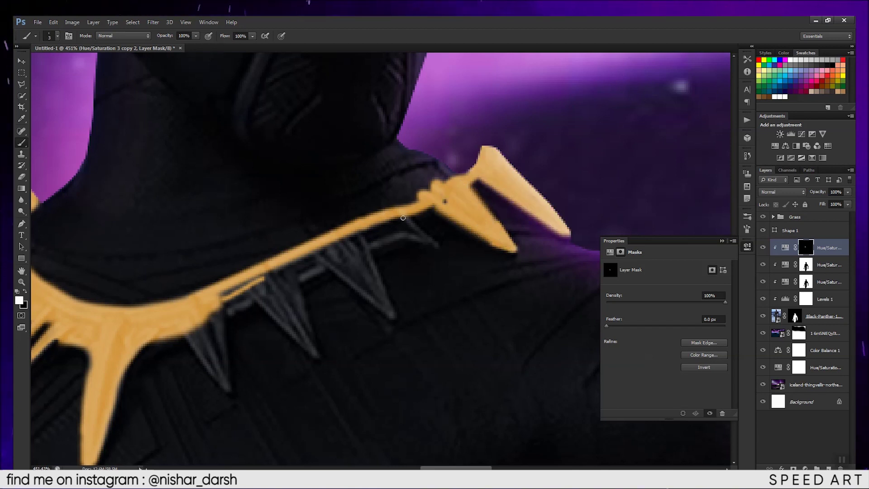
pyautogui.press(']')
pyautogui.press(']')
pyautogui.press(']')
pyautogui.moveTo(383, 241)
pyautogui.mouseDown()
pyautogui.moveTo(271, 276)
pyautogui.moveTo(353, 267)
pyautogui.moveTo(373, 295)
pyautogui.mouseUp()
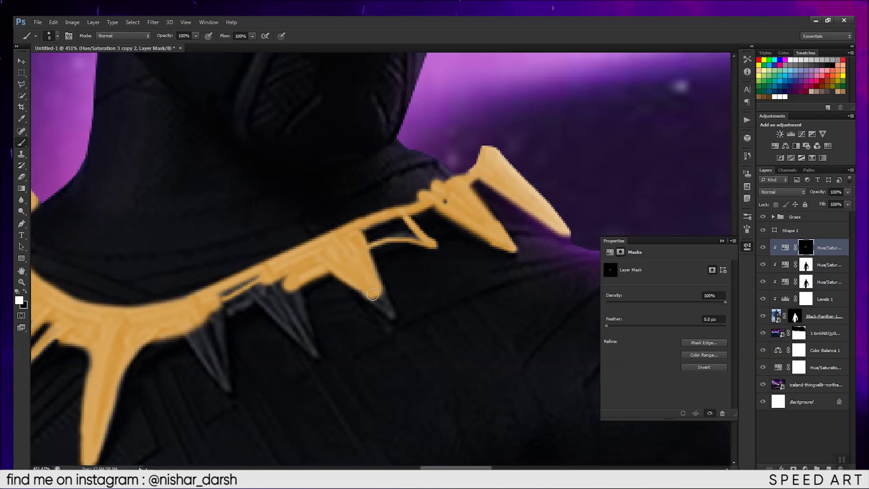
pyautogui.moveTo(315, 354)
pyautogui.mouseDown()
pyautogui.moveTo(267, 290)
pyautogui.moveTo(226, 304)
pyautogui.moveTo(188, 335)
pyautogui.moveTo(185, 350)
pyautogui.mouseUp()
pyautogui.hotkey('ctrl', '0')
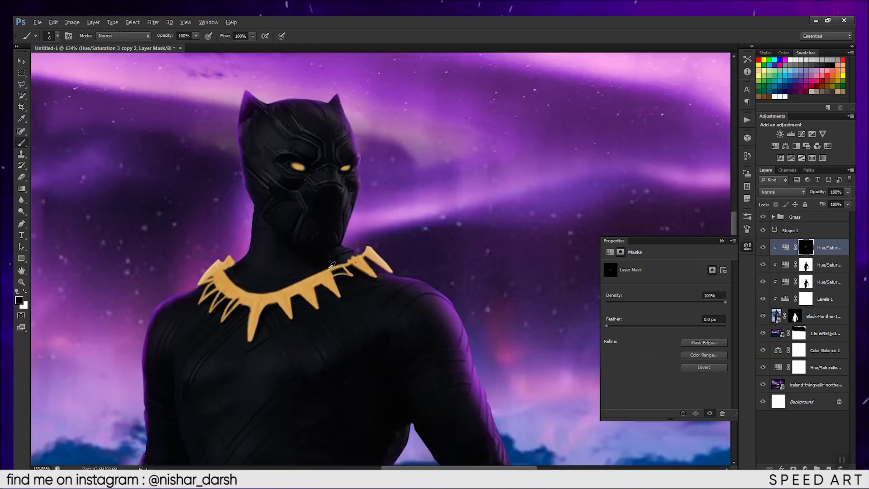
pyautogui.keyDown('alt'); pyautogui.scroll(5, 184, 217); pyautogui.keyUp('alt')
pyautogui.moveTo(231, 260); pyautogui.dragTo(208, 308)
pyautogui.keyDown('alt'); pyautogui.scroll(-3, 311, 330); pyautogui.keyUp('alt')
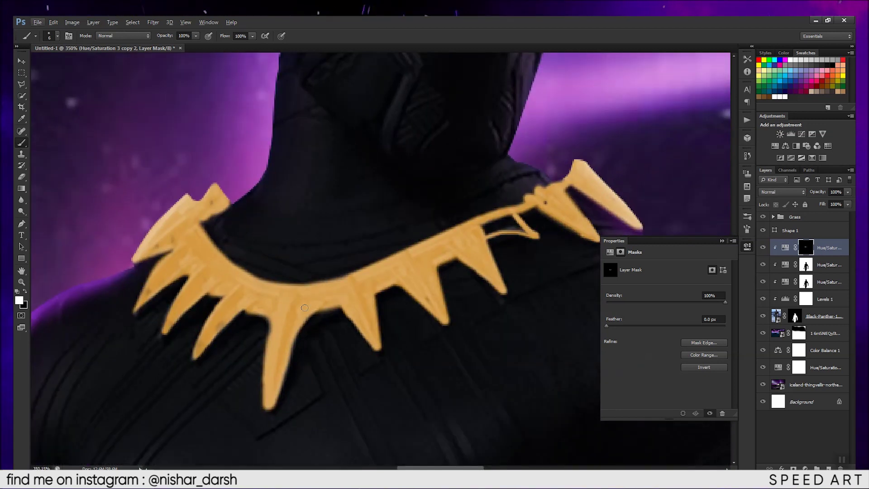
# Move the Hue/Saturation tint down the stack and set its blend mode to Color Dodge.
pyautogui.hotkey('ctrl', '0')
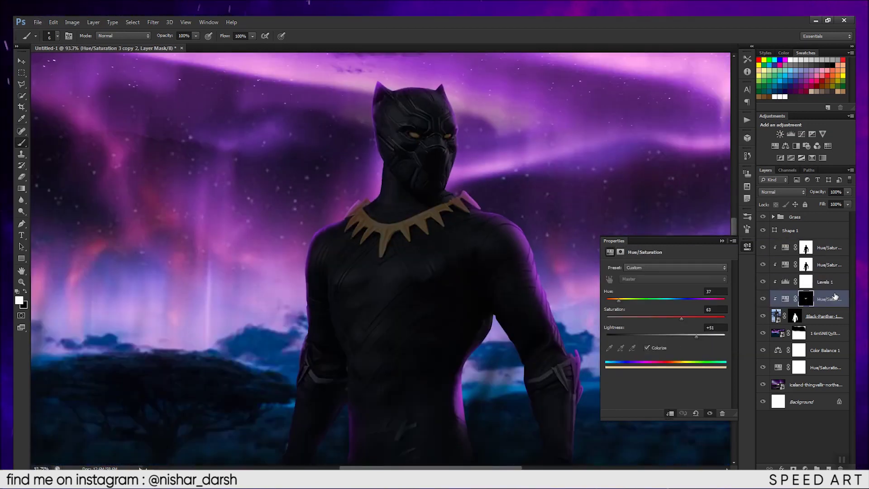
pyautogui.moveTo(810, 248); pyautogui.dragTo(811, 285)
pyautogui.click(783, 192)
pyautogui.click(775, 254)
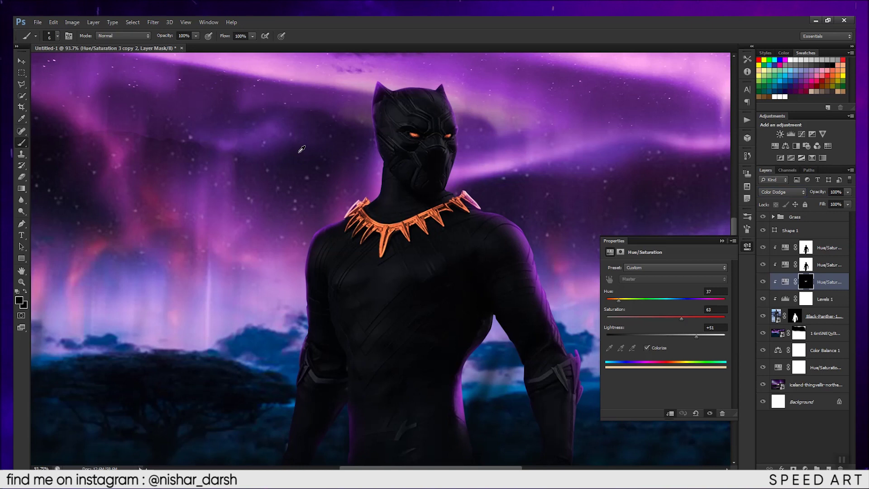
pyautogui.keyDown('alt'); pyautogui.scroll(5, 559, 374); pyautogui.keyUp('alt')
# Paint the glow onto the left wrist band.
pyautogui.press('x')
pyautogui.moveTo(179, 197); pyautogui.dragTo(363, 238)
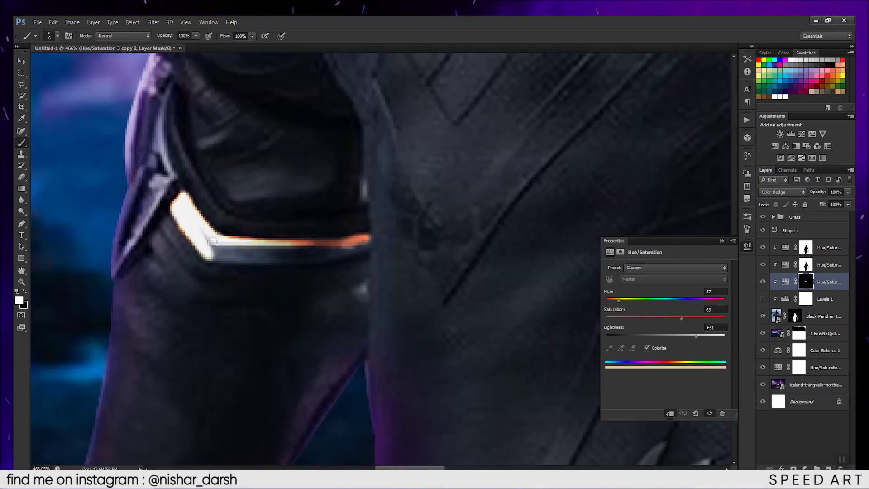
pyautogui.keyDown('alt'); pyautogui.scroll(-2, 212, 242); pyautogui.keyUp('alt')
pyautogui.keyDown('alt'); pyautogui.scroll(-1, 194, 221); pyautogui.keyUp('alt')
pyautogui.moveTo(223, 240); pyautogui.dragTo(238, 192)
pyautogui.hotkey('ctrl', '0')
# Paint the glow along the other wrist band's edges, inner edge and spike.
pyautogui.keyDown('alt'); pyautogui.scroll(5, 429, 202); pyautogui.keyUp('alt')
pyautogui.press(']')
pyautogui.moveTo(426, 195); pyautogui.dragTo(444, 377)
pyautogui.press('[')
pyautogui.press('[')
pyautogui.press('[')
pyautogui.moveTo(424, 265); pyautogui.dragTo(416, 338)
pyautogui.moveTo(340, 263)
pyautogui.mouseDown()
pyautogui.moveTo(391, 337)
pyautogui.moveTo(403, 219)
pyautogui.mouseUp()
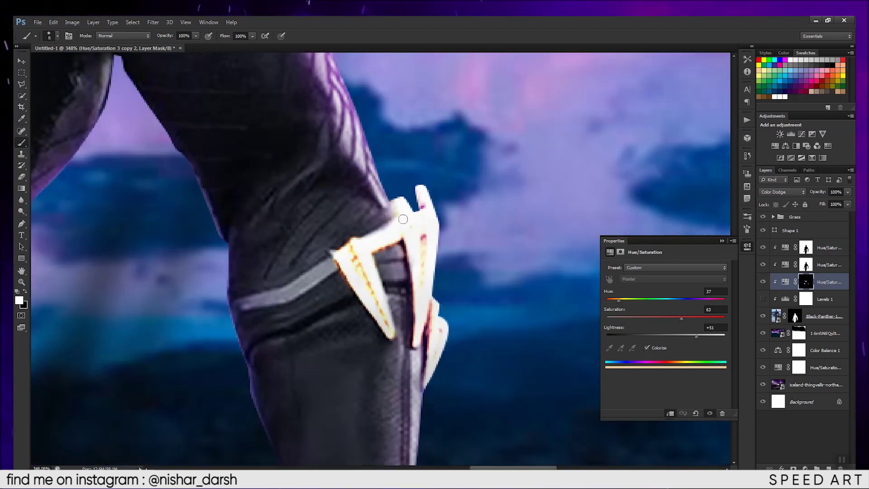
pyautogui.moveTo(241, 306); pyautogui.dragTo(337, 256)
pyautogui.press('[')
pyautogui.press('[')
pyautogui.press('[')
pyautogui.hotkey('ctrl', '0')
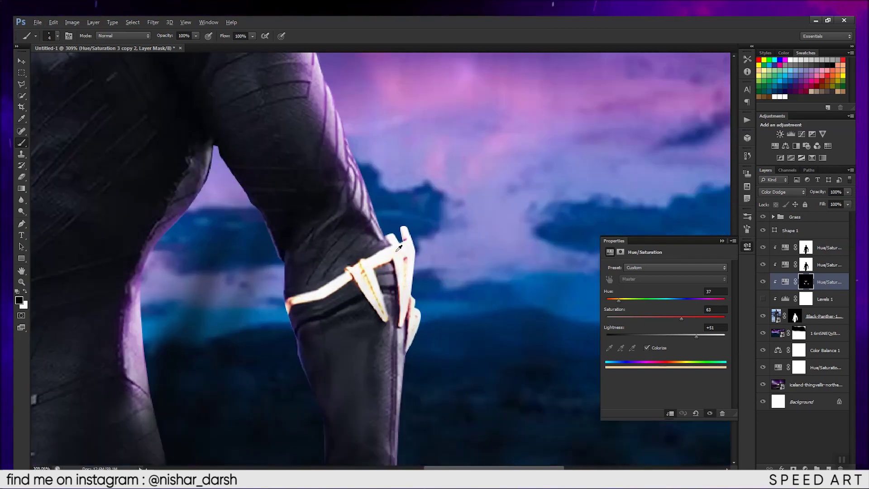
# Hide the Grass layer and paint the glow onto the torso's Y emblem.
pyautogui.click(762, 217)
pyautogui.scroll(5, 286, 322)
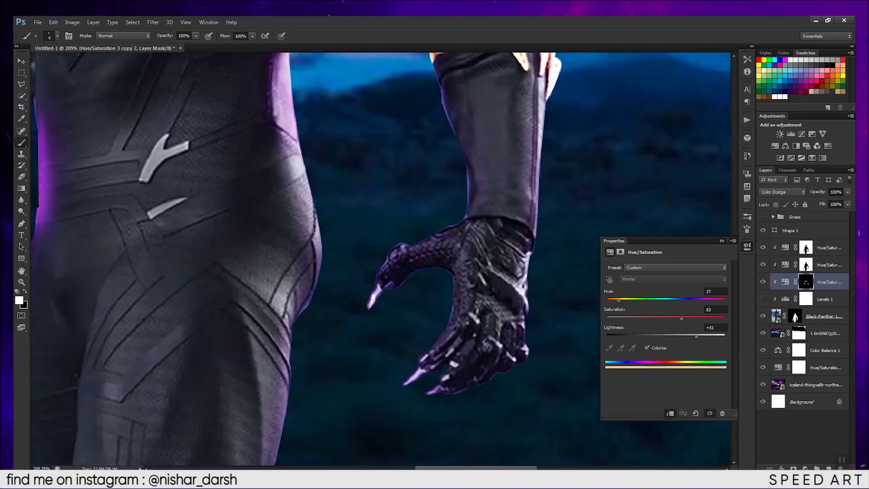
pyautogui.press(']')
pyautogui.press(']')
pyautogui.press(']')
pyautogui.scroll(2, 286, 322)
pyautogui.press('[')
pyautogui.press('[')
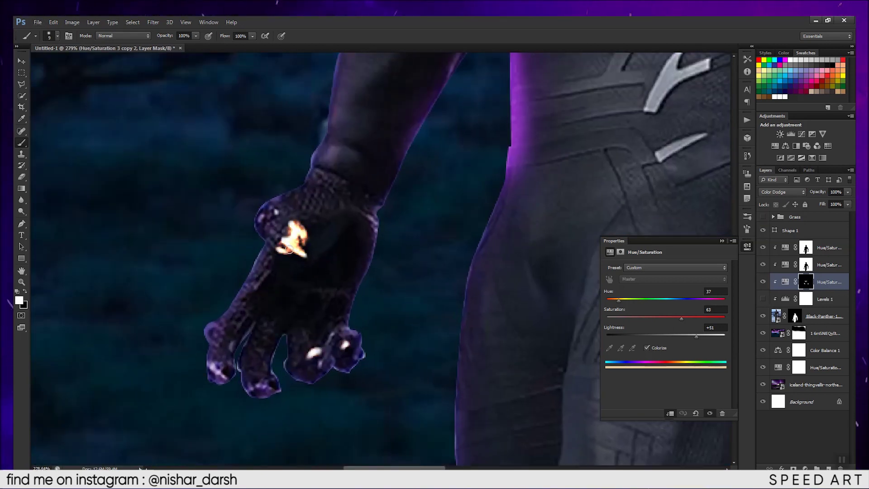
pyautogui.press('x')
pyautogui.scroll(-3, 289, 250)
pyautogui.scroll(3, 407, 335)
pyautogui.moveTo(383, 365); pyautogui.dragTo(437, 322)
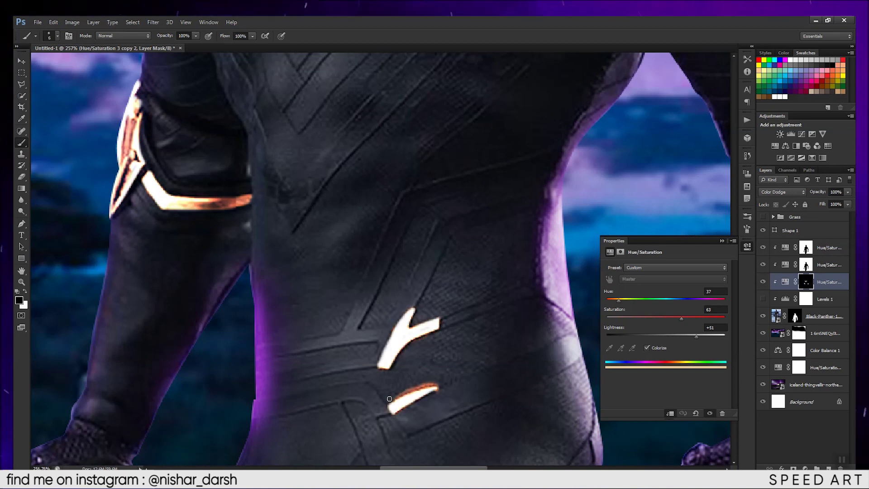
# Paint the glow along the mask's head, brow and eye ridges.
pyautogui.scroll(-3, 389, 398)
pyautogui.scroll(3, 340, 101)
pyautogui.press('x')
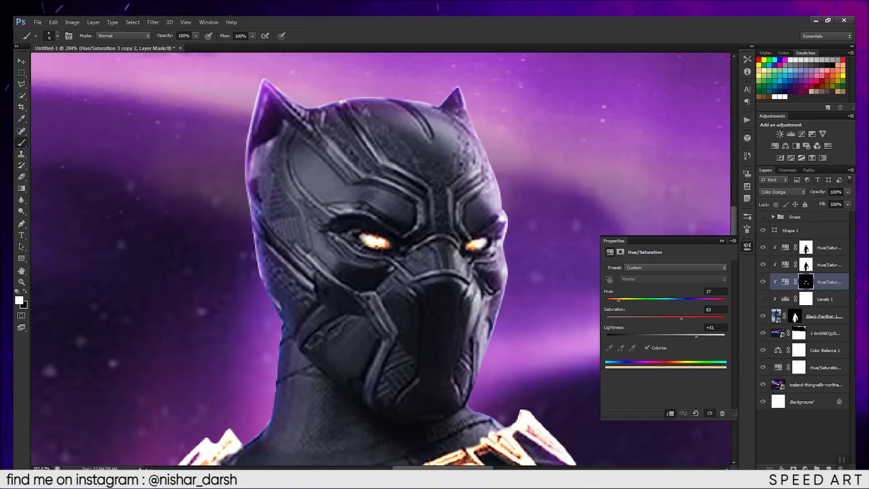
pyautogui.moveTo(341, 102); pyautogui.dragTo(433, 229)
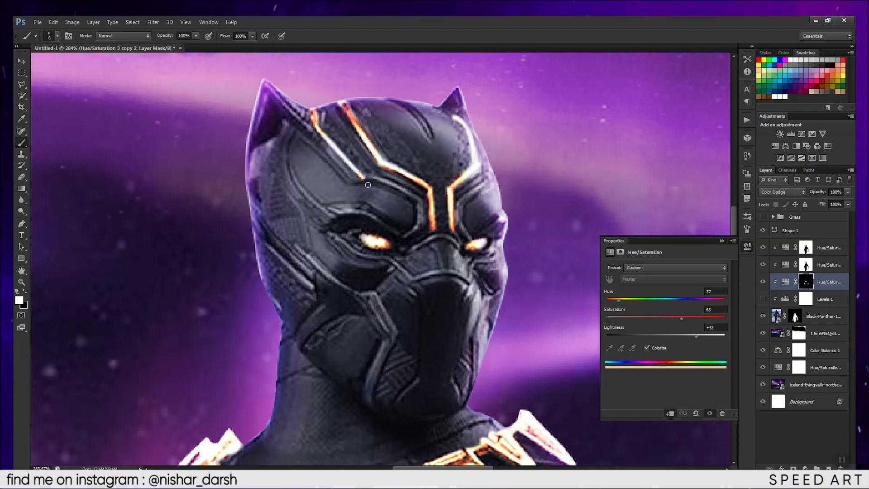
pyautogui.moveTo(368, 185); pyautogui.dragTo(411, 234)
pyautogui.moveTo(468, 231); pyautogui.dragTo(484, 148)
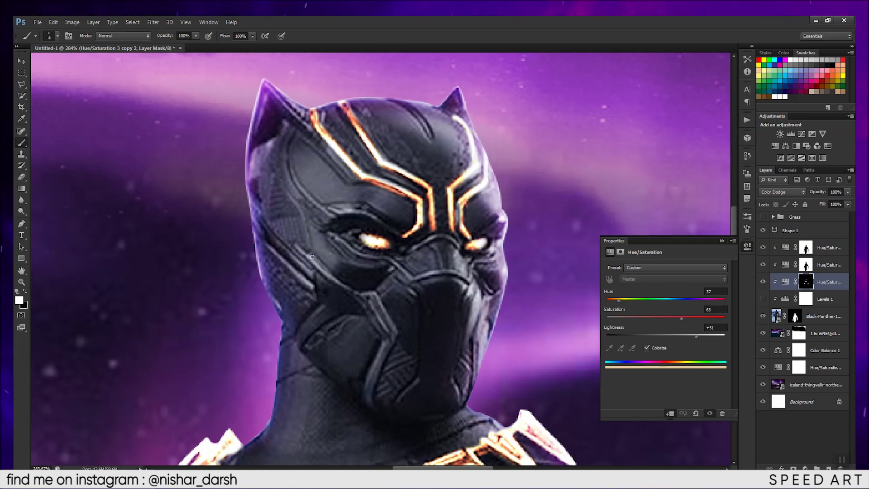
# Paint the glow down the mask's cheek ridge, another ridge and the nose ridge.
pyautogui.scroll(2, 312, 257)
pyautogui.moveTo(336, 183); pyautogui.dragTo(331, 320)
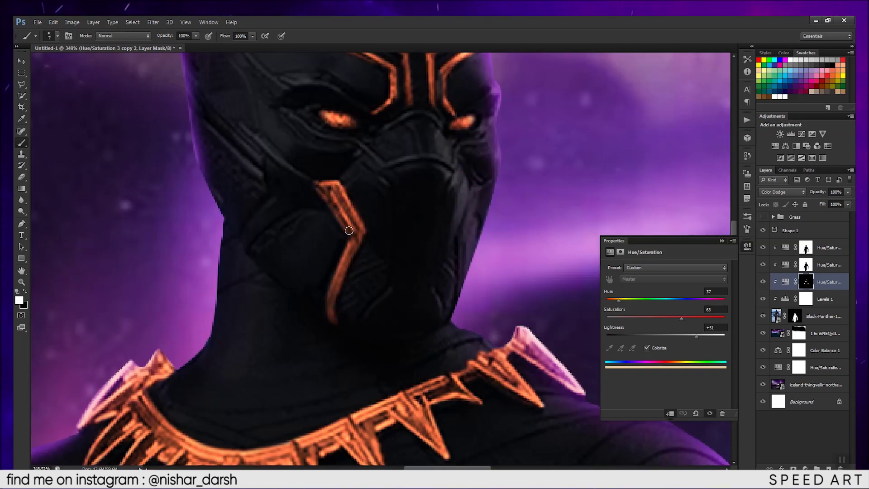
pyautogui.scroll(2, 349, 230)
pyautogui.moveTo(240, 153); pyautogui.dragTo(324, 216)
pyautogui.scroll(-1, 322, 196)
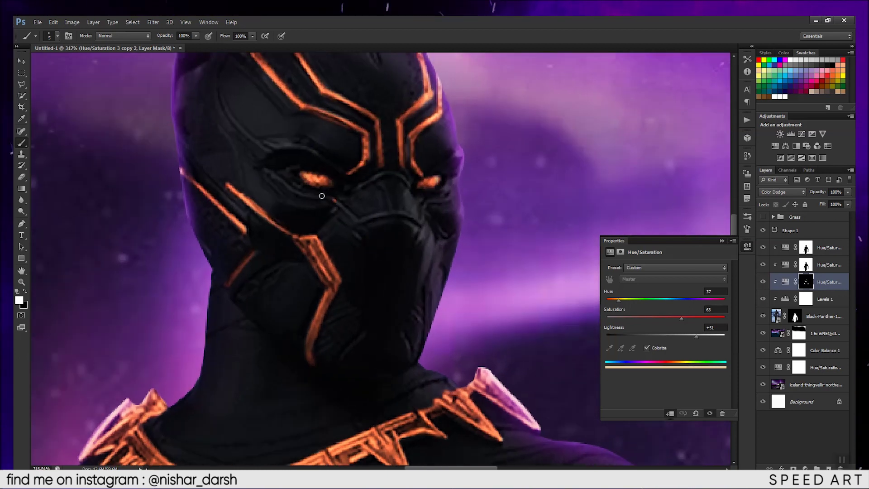
pyautogui.moveTo(335, 201); pyautogui.dragTo(423, 224)
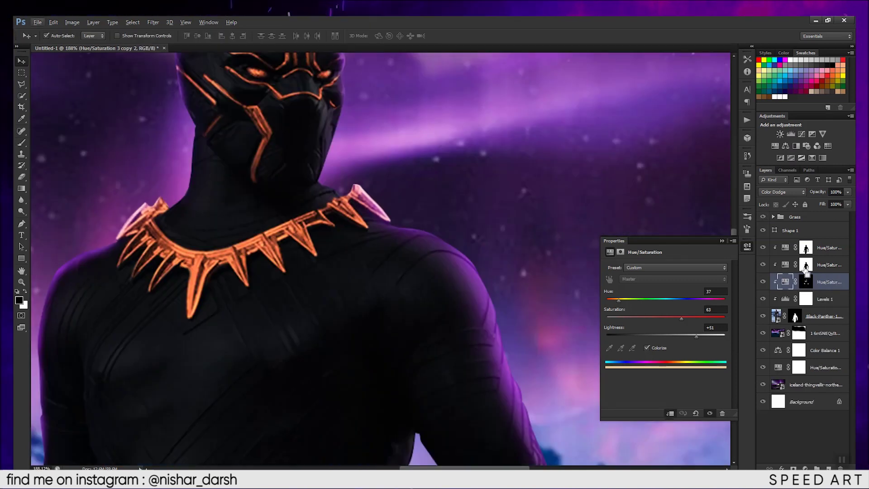
# Load the figure selection and paint black on the glow layer's mask.
pyautogui.click(806, 281)
pyautogui.keyDown('ctrl'); pyautogui.click(807, 265); pyautogui.keyUp('ctrl')
pyautogui.click(21, 95)
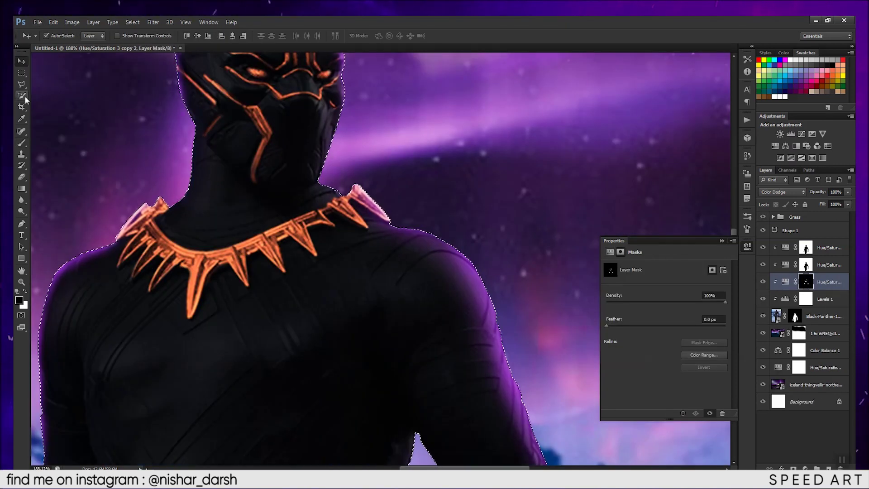
pyautogui.click(21, 143)
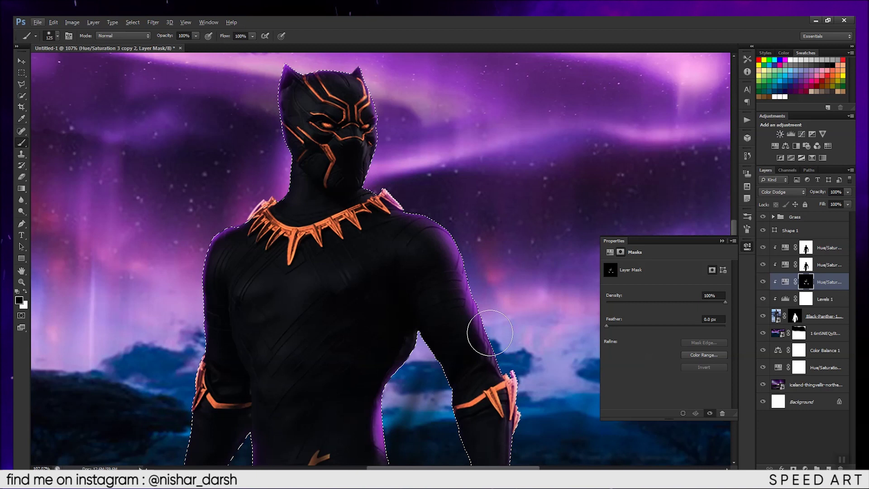
pyautogui.keyDown('alt'); pyautogui.scroll(-5, 485, 330); pyautogui.keyUp('alt')
pyautogui.press('x')
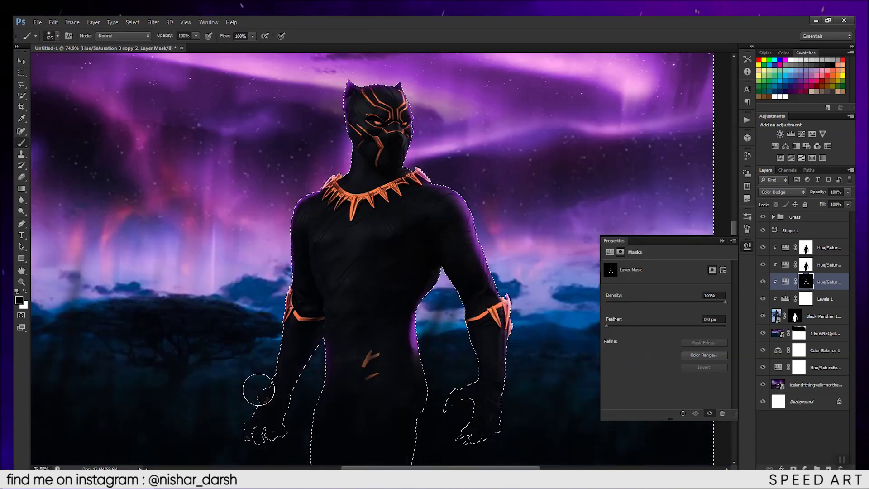
pyautogui.press('v')
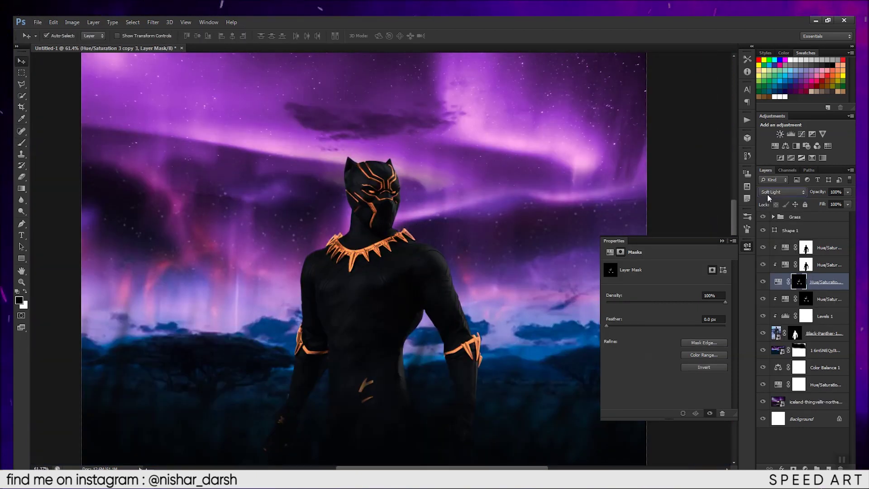
# Set the next Hue/Saturation layer to Hue 312, Saturation 0, Lightness +72.
pyautogui.click(829, 299)
pyautogui.click(786, 299)
pyautogui.moveTo(681, 318); pyautogui.dragTo(606, 318)
pyautogui.moveTo(696, 336); pyautogui.dragTo(709, 336)
pyautogui.moveTo(619, 300); pyautogui.dragTo(709, 300)
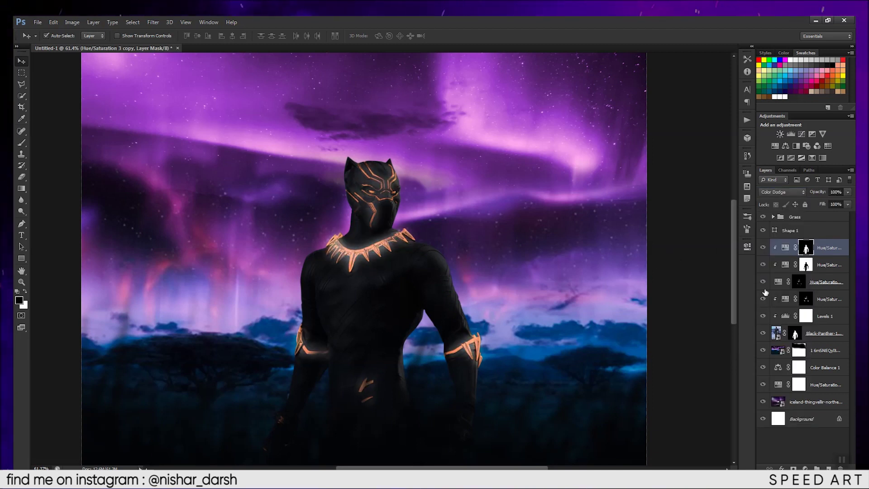
# Move the dark-mask adjustments above the figure-mask ones and blend the glow in Color Dodge at 95%.
pyautogui.moveTo(766, 292); pyautogui.dragTo(763, 253)
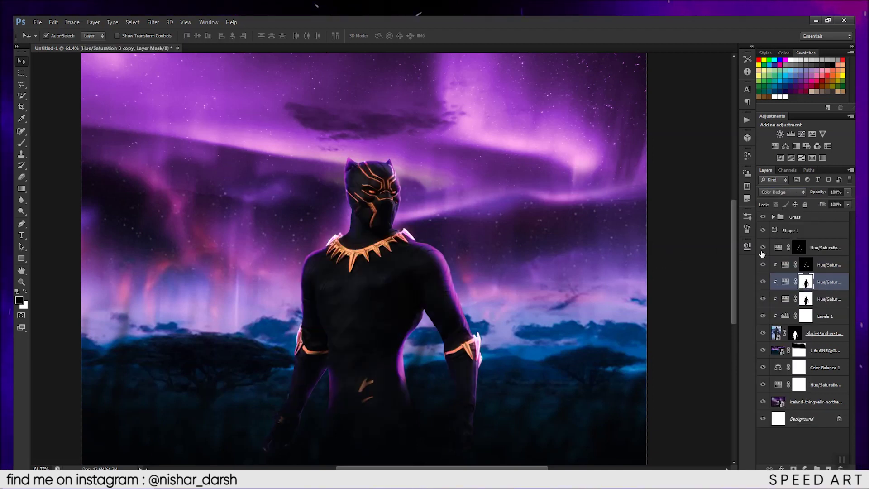
pyautogui.click(781, 192)
pyautogui.click(771, 279)
# Duplicate the glow Hue/Saturation layer, invert its mask, and paint the eyes in white.
pyautogui.press('b')
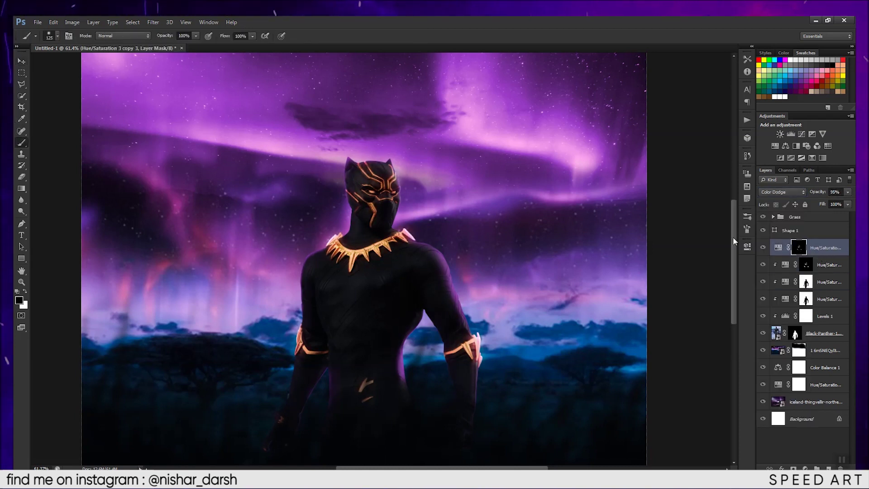
pyautogui.rightClick(799, 248)
pyautogui.hotkey('ctrl', 'j')
pyautogui.hotkey('ctrl', '+')
pyautogui.hotkey('ctrl', 'i')
pyautogui.hotkey('ctrl', 'i')
pyautogui.press('x')
pyautogui.press('[')
pyautogui.moveTo(335, 196); pyautogui.dragTo(424, 199)
# Blend the eye-glow copy in Linear Light at 52% opacity.
pyautogui.hotkey('alt', 'shift', 's')
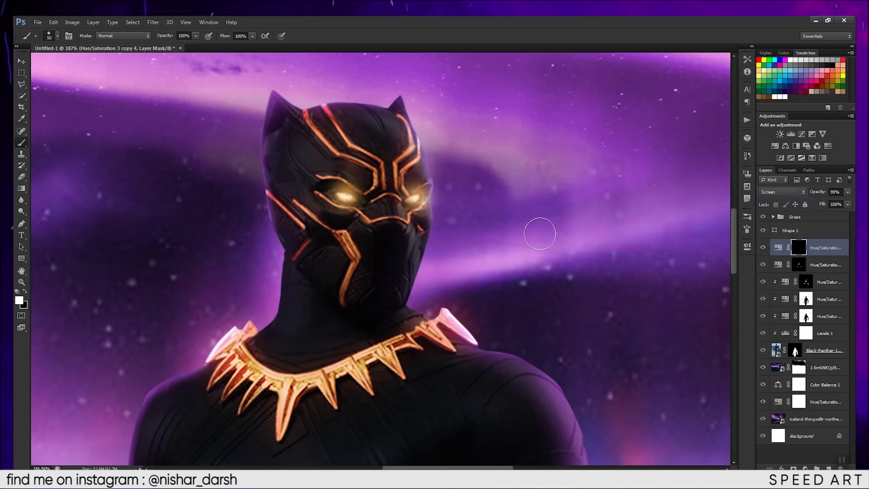
pyautogui.hotkey('alt', 'shift', 'j')
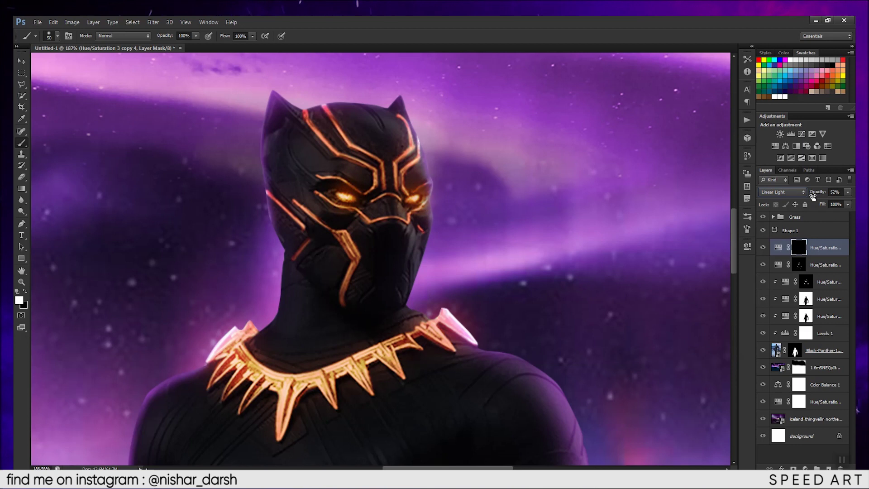
pyautogui.press('v')
pyautogui.hotkey('ctrl', '0')
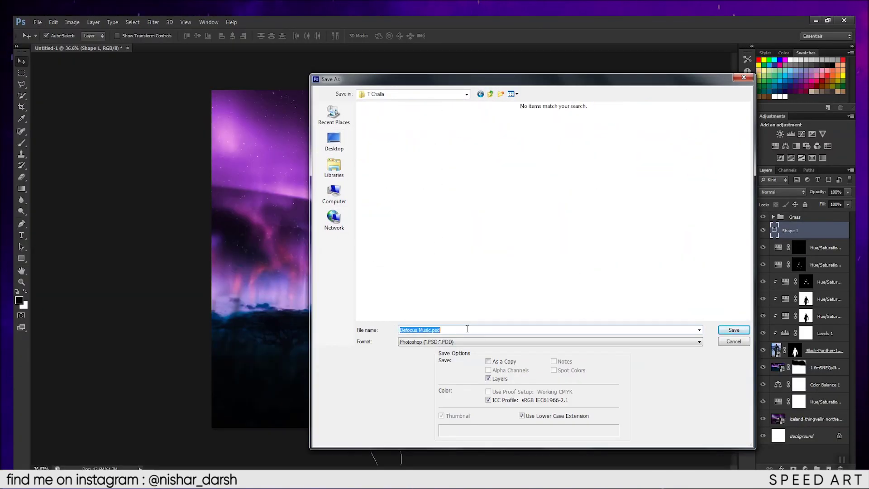
# Save the composite as a layered Photoshop PSD with Maximize Compatibility on.
pyautogui.press('Return')
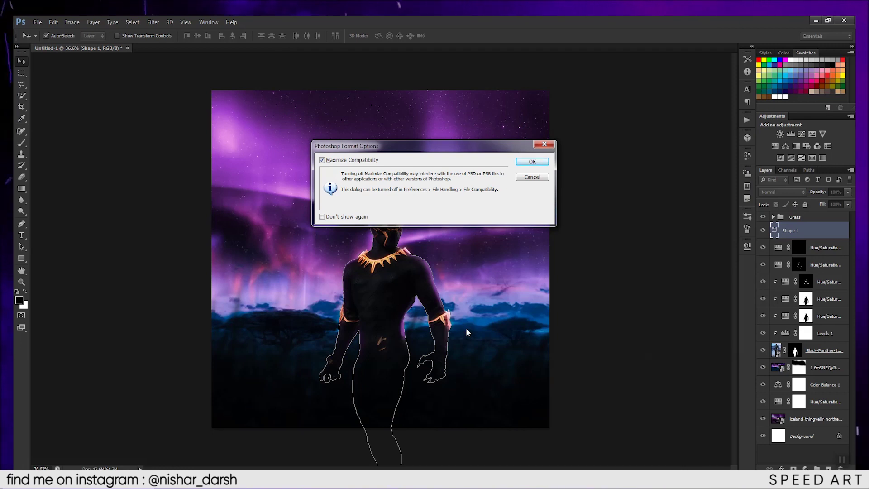
pyautogui.press('Return')
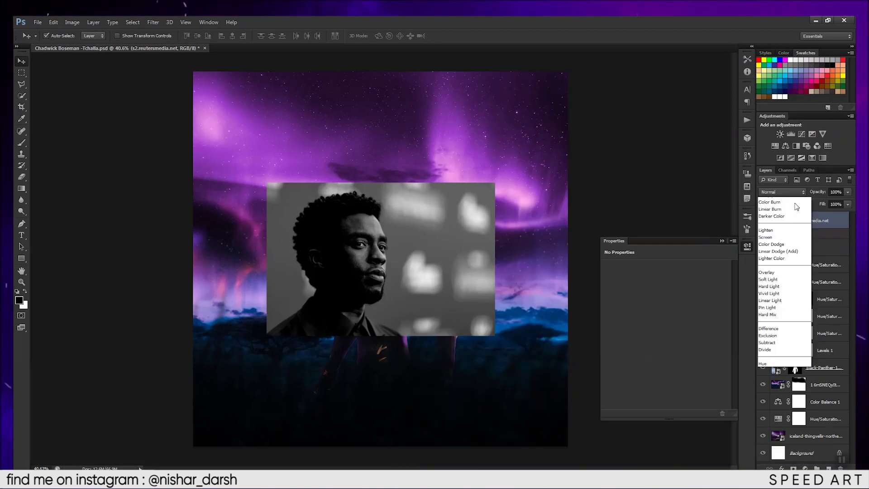
# Blend the portrait in Color Dodge, enlarge it, and place it in the upper-left sky.
pyautogui.click(769, 279)
pyautogui.hotkey('ctrl', 't')
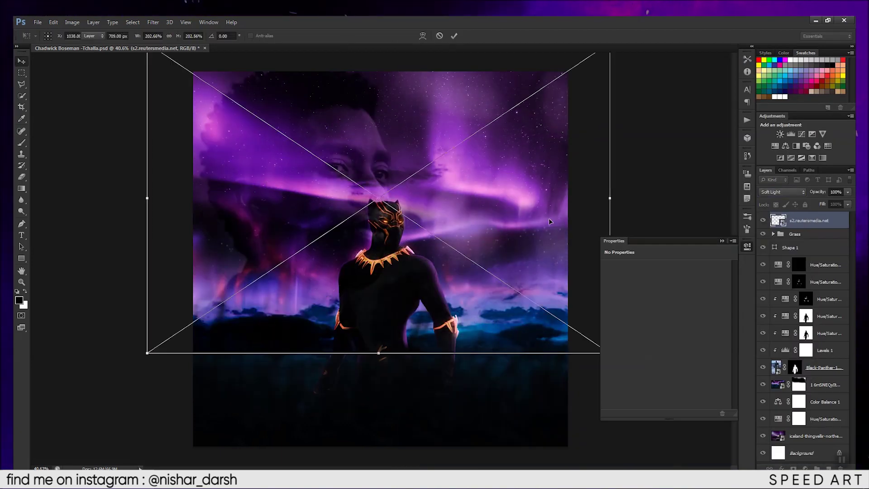
pyautogui.press('Return')
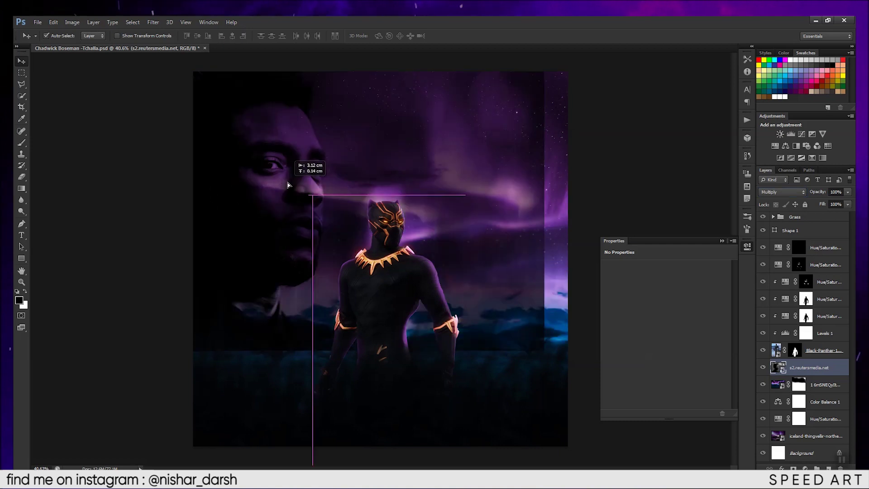
pyautogui.moveTo(301, 172); pyautogui.dragTo(430, 188)
# Add a layer mask to the portrait and paint out everything except the face.
pyautogui.press('b')
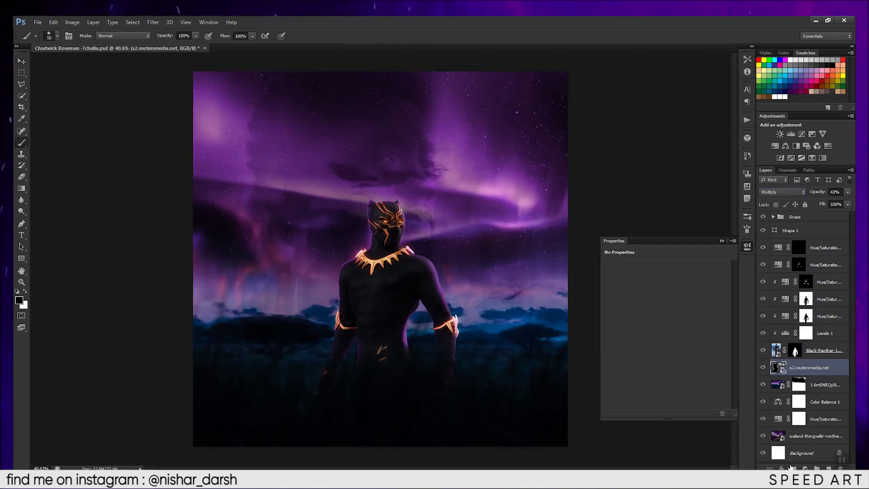
pyautogui.click(793, 468)
pyautogui.moveTo(225, 217)
pyautogui.mouseDown()
pyautogui.moveTo(204, 127)
pyautogui.moveTo(572, 126)
pyautogui.mouseUp()
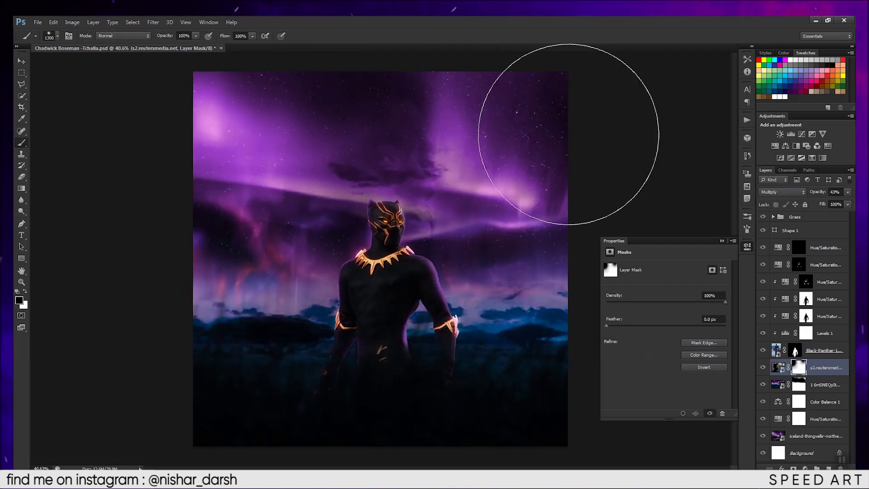
pyautogui.press('v')
pyautogui.moveTo(227, 158); pyautogui.dragTo(212, 136)
pyautogui.press('b')
pyautogui.moveTo(261, 301); pyautogui.dragTo(312, 281)
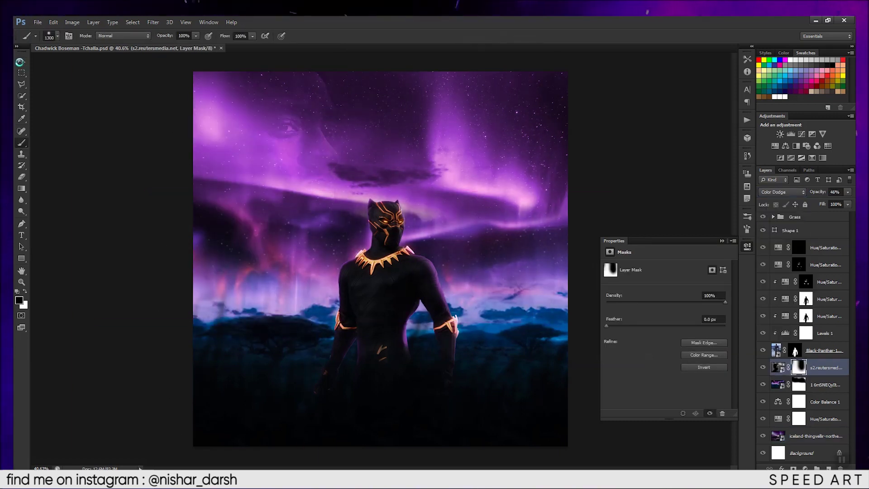
# Lower the portrait to 26% opacity, nudge it into place, and delete the grass copy layer.
pyautogui.click(21, 61)
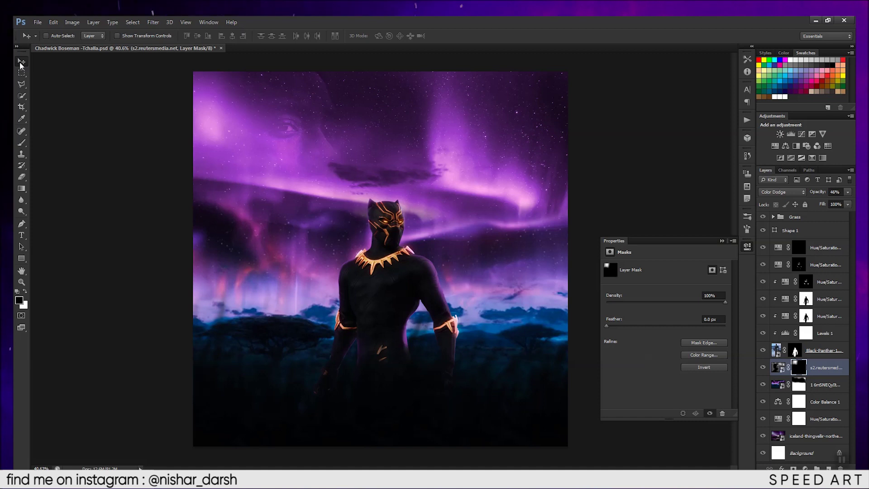
pyautogui.press('x')
pyautogui.press('2')
pyautogui.press('6')
pyautogui.moveTo(398, 195); pyautogui.dragTo(371, 191)
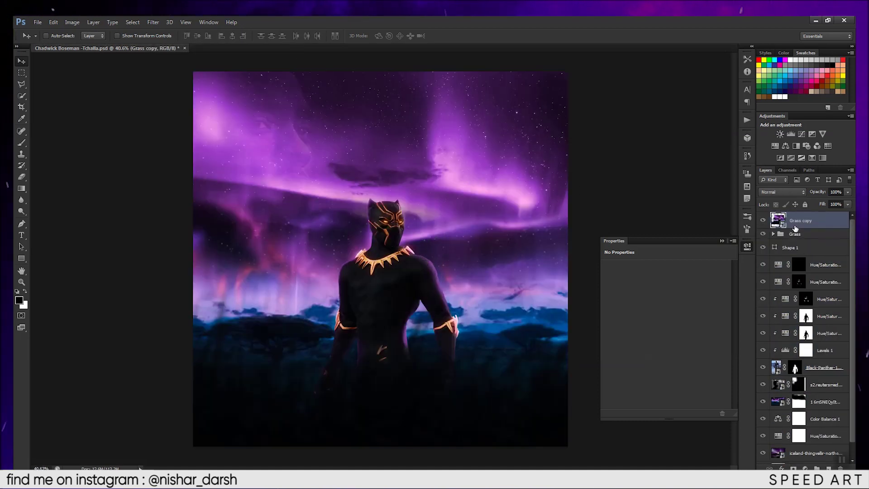
pyautogui.press('Delete')
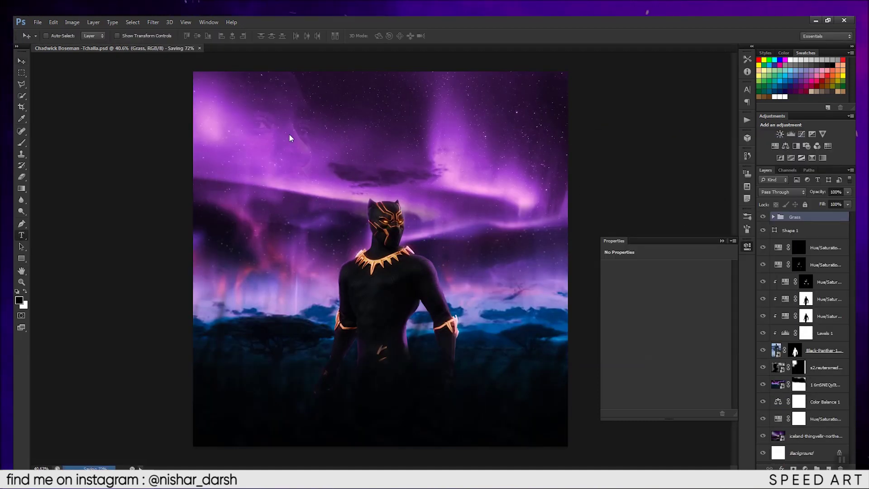
# Add white title text at the top centre and scale it up.
pyautogui.click(289, 134)
pyautogui.click(294, 36)
pyautogui.click(660, 248)
pyautogui.moveTo(288, 133); pyautogui.dragTo(335, 119)
pyautogui.hotkey('ctrl', 't')
pyautogui.moveTo(401, 130); pyautogui.dragTo(471, 124)
pyautogui.press('Return')
# Set the title to widely spaced Georgia and shrink it to fit.
pyautogui.click(668, 94)
pyautogui.press('Down')
pyautogui.press('Down')
pyautogui.press('Down')
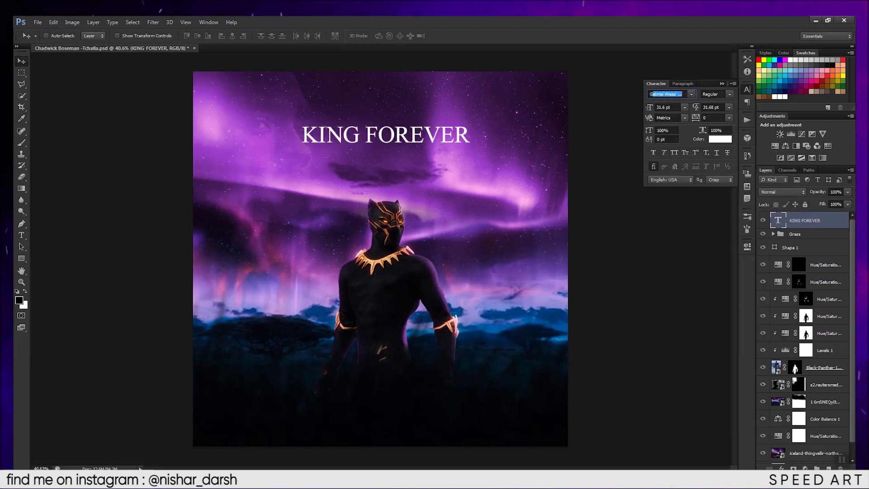
pyautogui.press('Down')
pyautogui.press('Down')
pyautogui.hotkey('ctrl', 't')
pyautogui.moveTo(583, 152); pyautogui.dragTo(471, 140)
# Duplicate the title to the poster bottom and retype it as the actor's name.
pyautogui.press('Return')
pyautogui.hotkey('ctrl', 'j')
pyautogui.moveTo(406, 135); pyautogui.dragTo(406, 428)
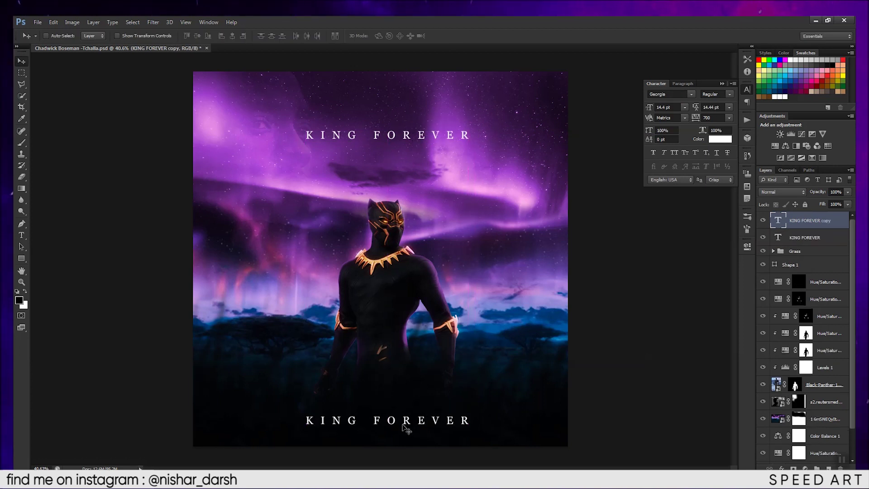
pyautogui.press('t')
pyautogui.click(406, 428)
pyautogui.hotkey('ctrl', 'a')
pyautogui.write('cgha')
pyautogui.write('S')
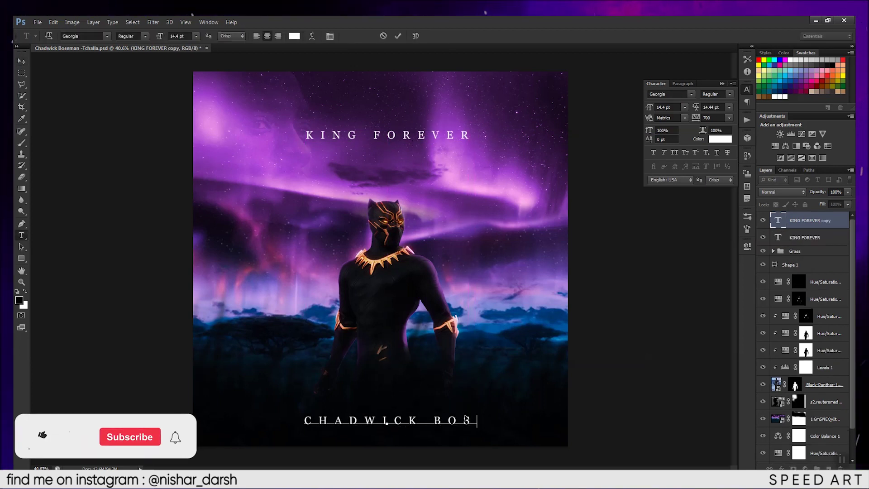
pyautogui.press('Left')
pyautogui.write('MEN')
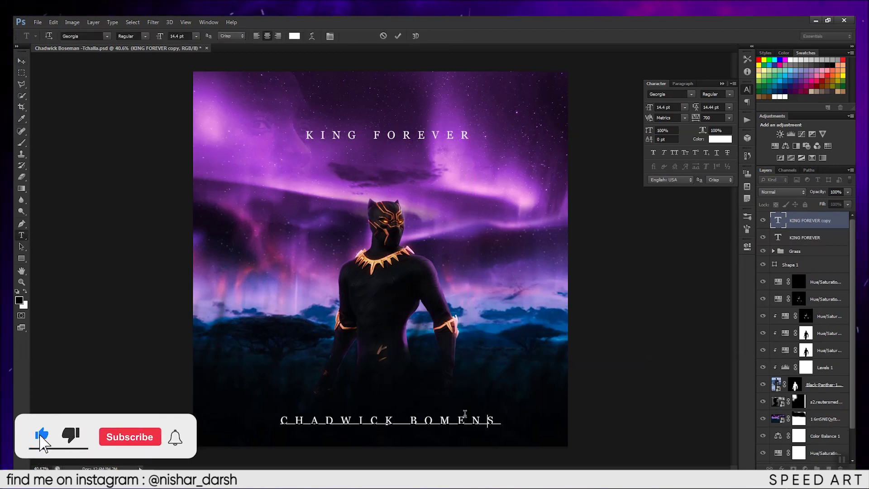
pyautogui.press('BackSpace')
pyautogui.press('BackSpace')
pyautogui.press('BackSpace')
pyautogui.write('SEMAN')
pyautogui.hotkey('ctrl', 'Return')
# Duplicate the name line and retype it as WE WILL MISS YOU.
pyautogui.hotkey('ctrl', 'j')
pyautogui.click(305, 414)
pyautogui.write('you')
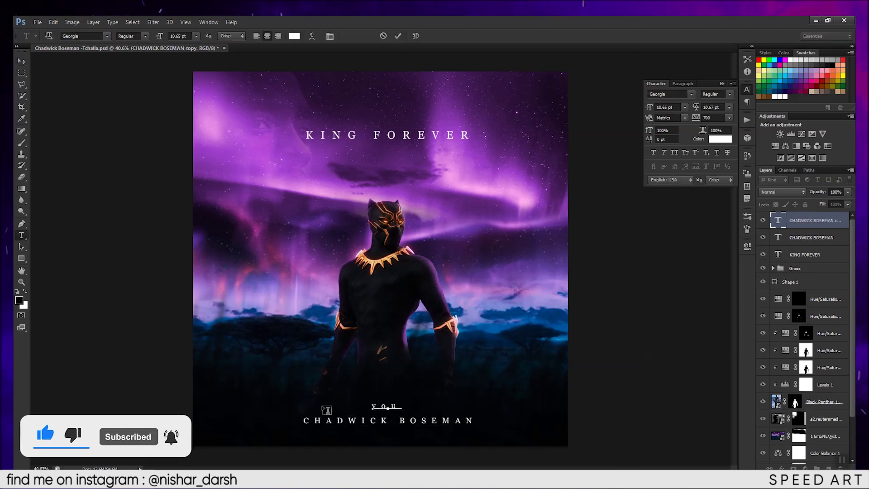
pyautogui.write(' are')
pyautogui.hotkey('ctrl', 'a')
pyautogui.write('WE WILL MISS YOU')
pyautogui.hotkey('ctrl', 'Return')
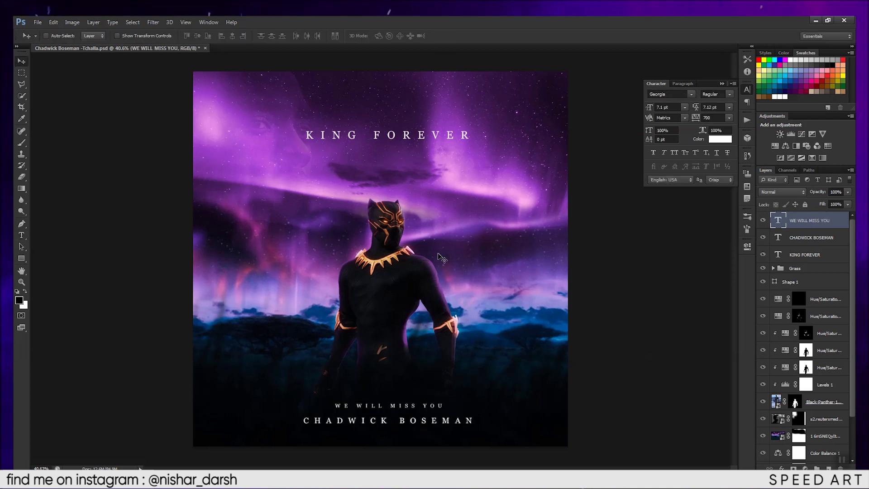
# Retype the top title as THE BLACK PANTHER WILL LIVE, resize it, and move it higher.
pyautogui.click(388, 135)
pyautogui.hotkey('ctrl', 'a')
pyautogui.write('THE BLACK PANTHER WILL LIVE')
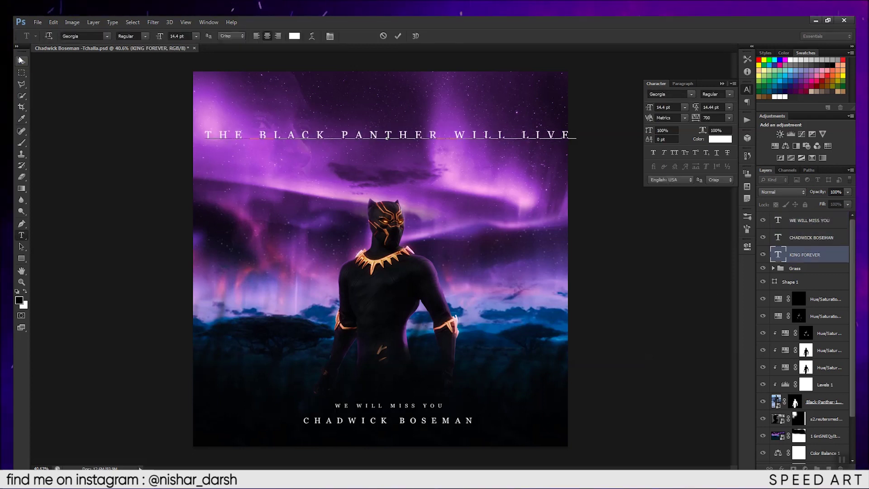
pyautogui.moveTo(388, 135); pyautogui.dragTo(369, 107)
pyautogui.hotkey('ctrl', 'Return')
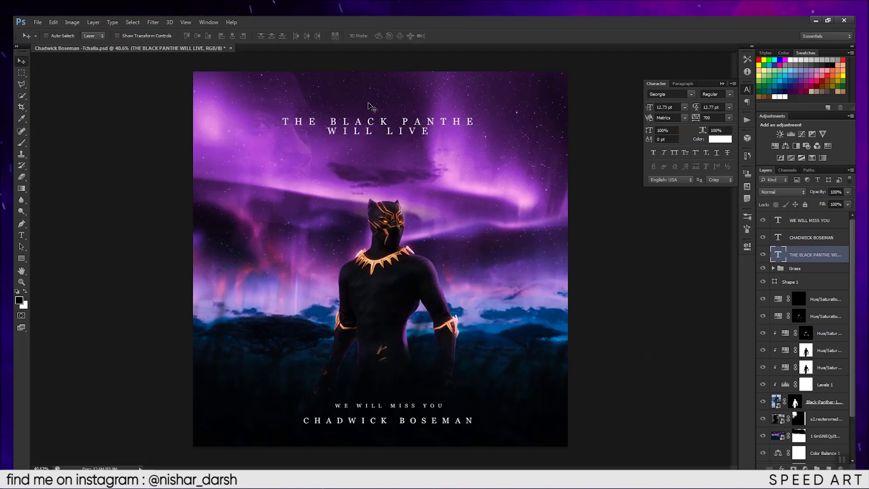
pyautogui.hotkey('ctrl', 'z')
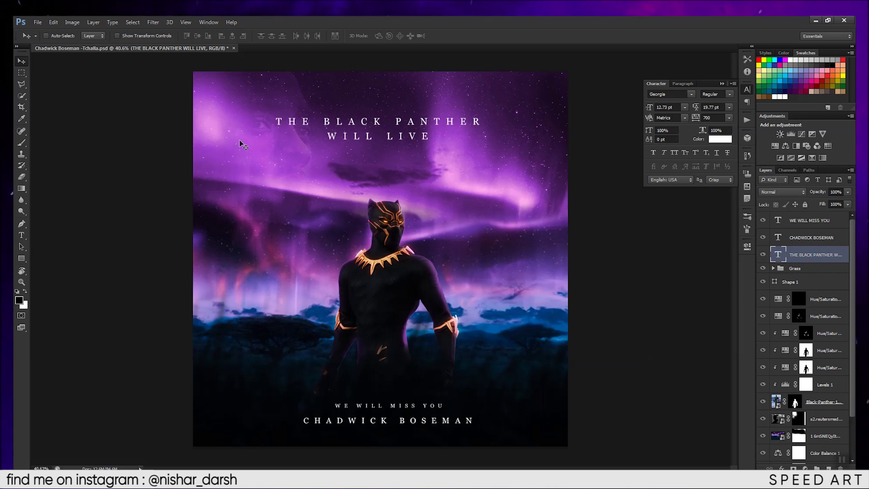
pyautogui.moveTo(361, 123); pyautogui.dragTo(361, 107)
# Edit the title to THE BLACK PANTHER LIVES on one line and save the poster.
pyautogui.doubleClick(324, 116)
pyautogui.press('BackSpace')
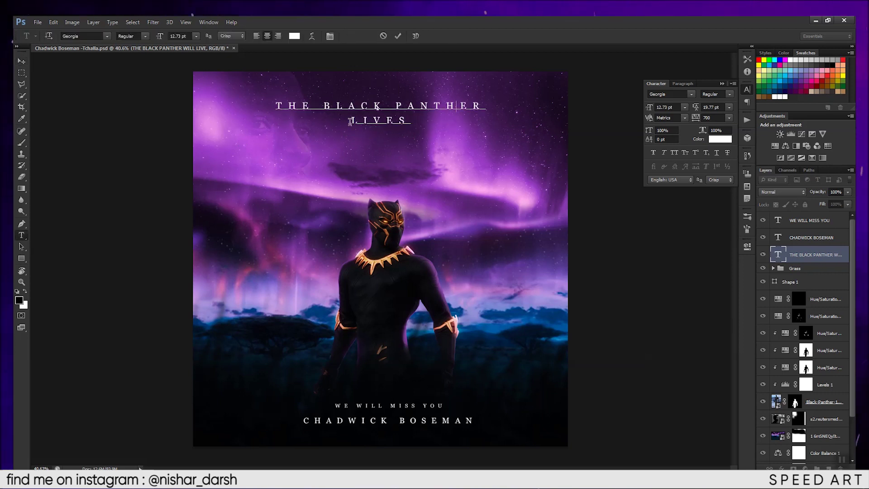
pyautogui.press('BackSpace')
pyautogui.hotkey('ctrl', 'Return')
pyautogui.press('v')
pyautogui.hotkey('ctrl', 's')
pyautogui.press('Return')
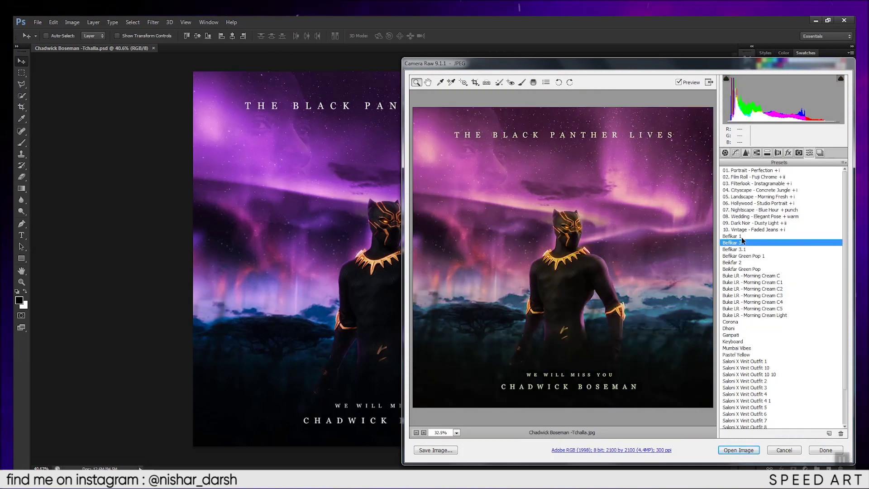
# Try several Camera Raw presets on the poster JPG and reduce overall saturation.
pyautogui.click(734, 249)
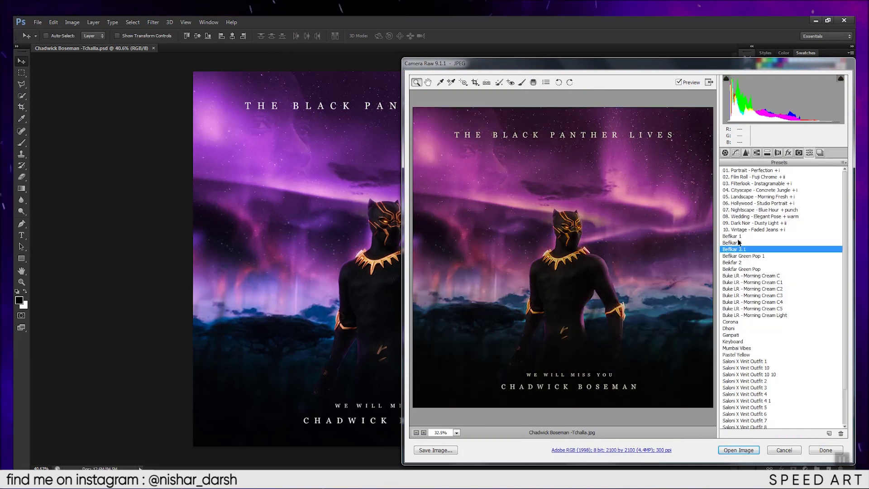
pyautogui.click(752, 283)
pyautogui.click(733, 335)
pyautogui.click(757, 153)
pyautogui.click(726, 153)
pyautogui.moveTo(783, 355); pyautogui.dragTo(769, 358)
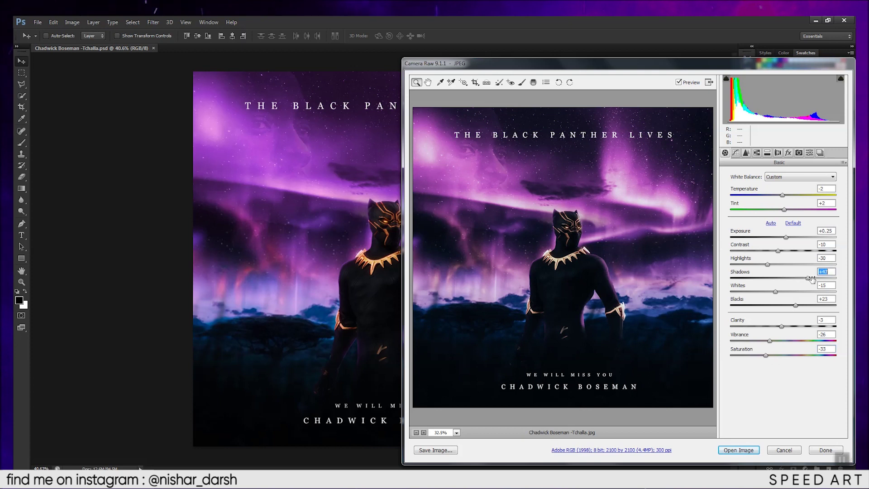
# Adjust purple saturation in HSL, then close the graded copy without saving.
pyautogui.click(736, 153)
pyautogui.click(725, 152)
pyautogui.click(767, 153)
pyautogui.click(749, 187)
pyautogui.moveTo(790, 303); pyautogui.dragTo(782, 308)
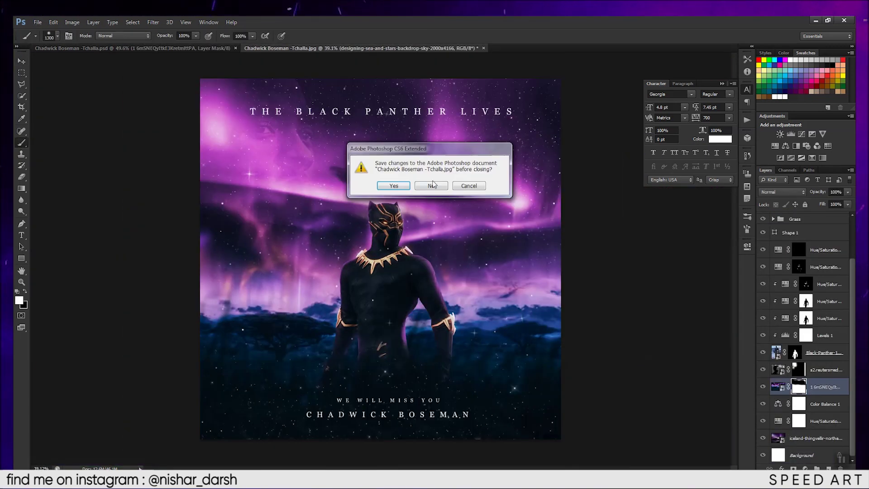
pyautogui.click(432, 185)
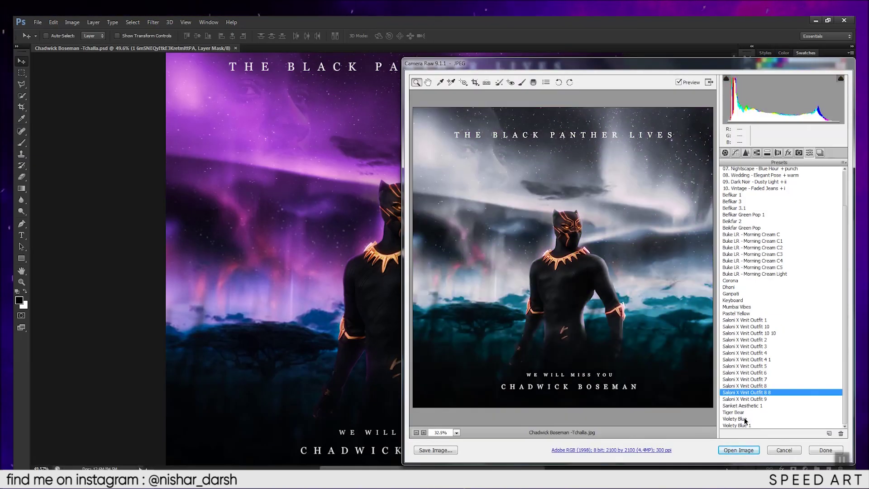
# Apply the Violety Blue preset, reduce magenta saturation, and open the image for Save As.
pyautogui.click(746, 419)
pyautogui.click(757, 153)
pyautogui.moveTo(783, 317); pyautogui.dragTo(801, 317)
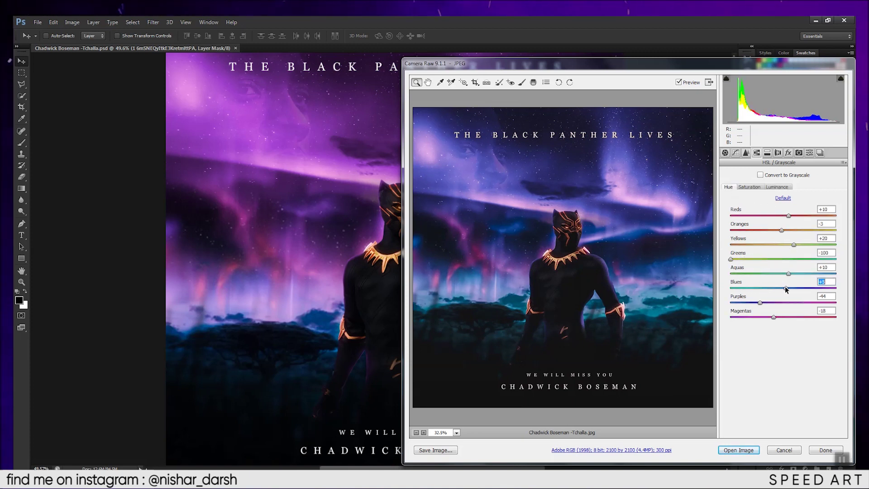
pyautogui.press('Return')
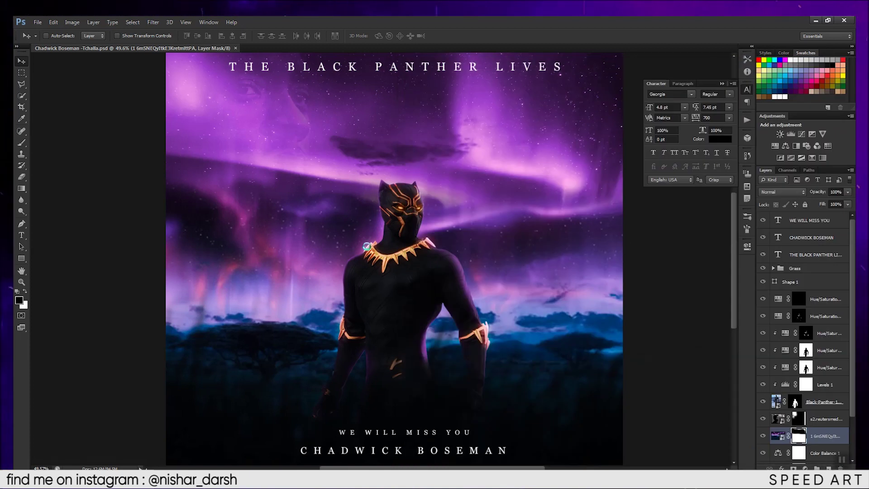
pyautogui.hotkey('ctrl', 'shift', 's')
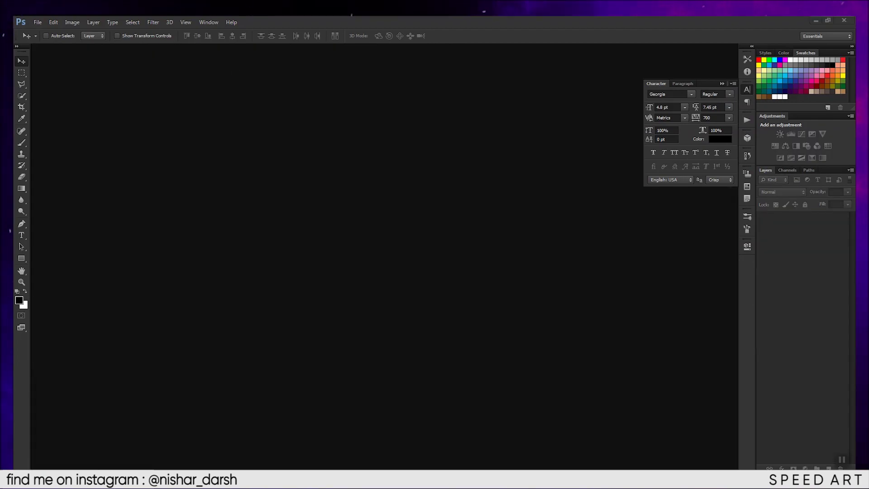